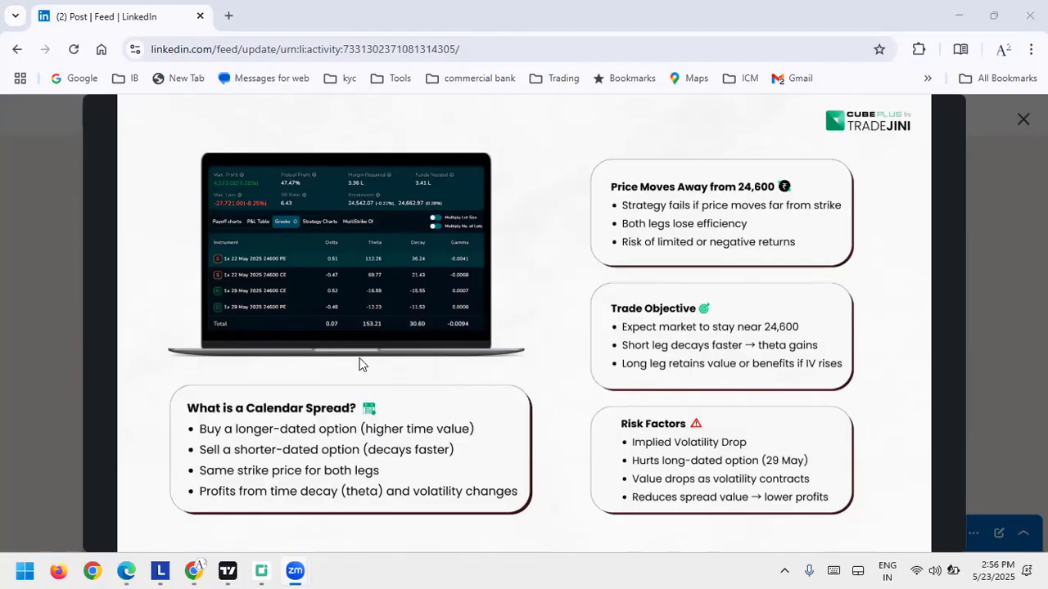
# Place a horizontal line at about 24,661.85 on the Nifty 50 3-minute chart, near the 22 May opening drop
pyautogui.moveTo(225, 571)
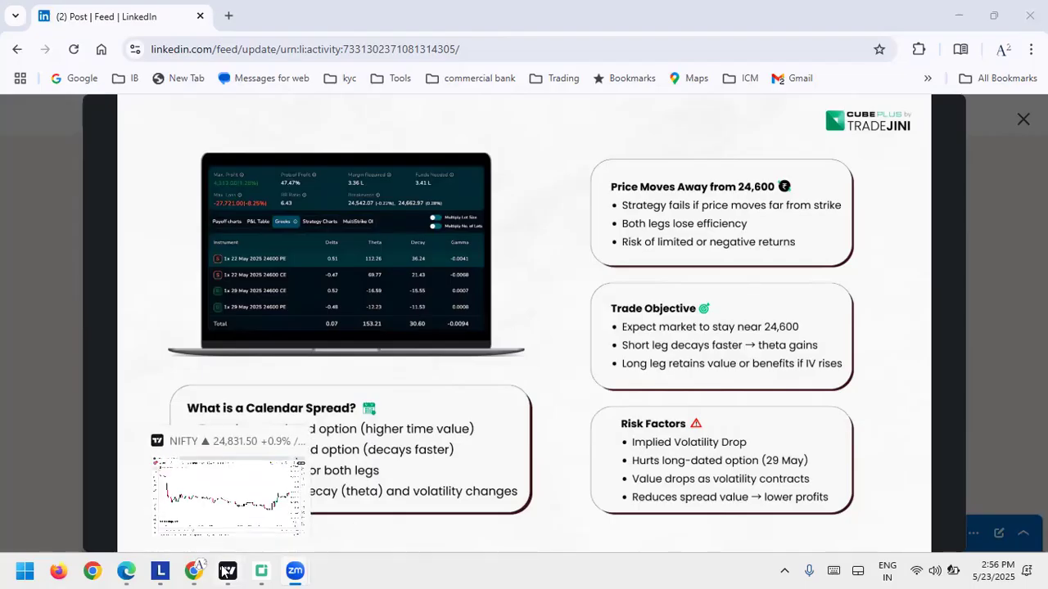
pyautogui.click(238, 489)
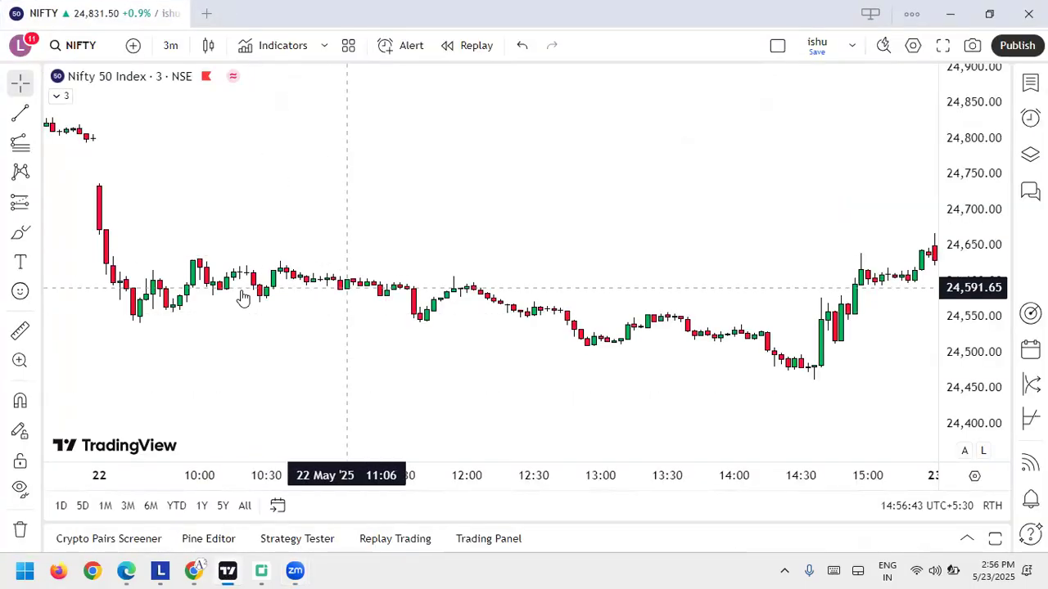
pyautogui.click(36, 120)
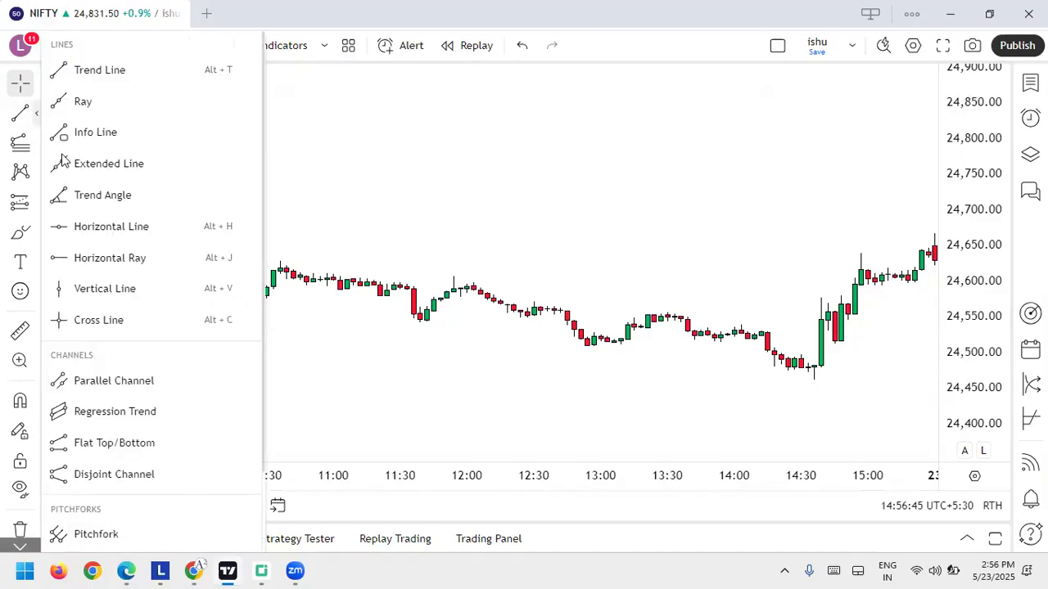
pyautogui.click(67, 226)
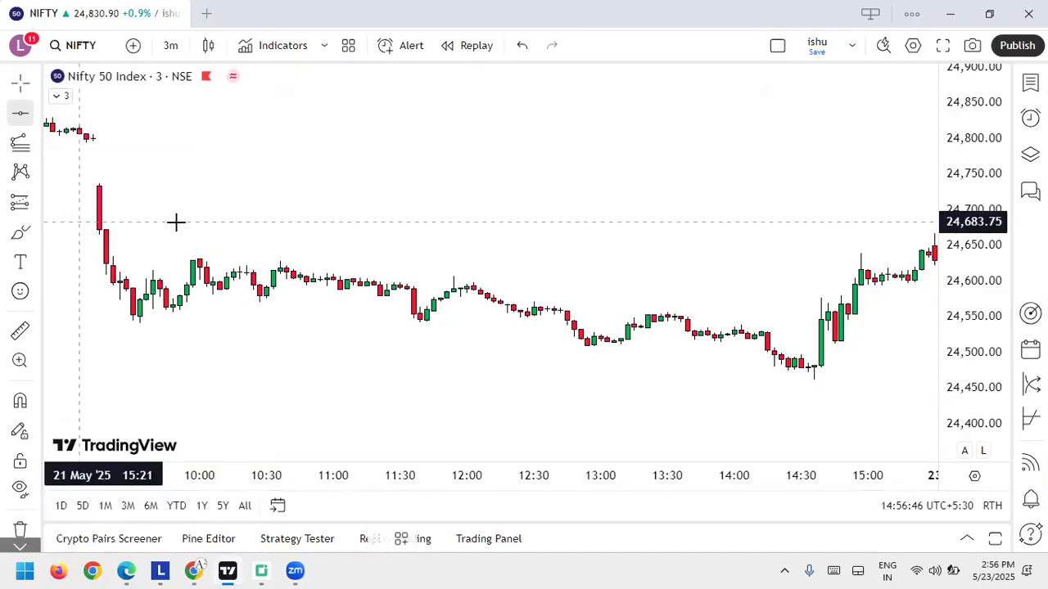
pyautogui.click(99, 238)
pyautogui.moveTo(98, 238); pyautogui.dragTo(205, 237)
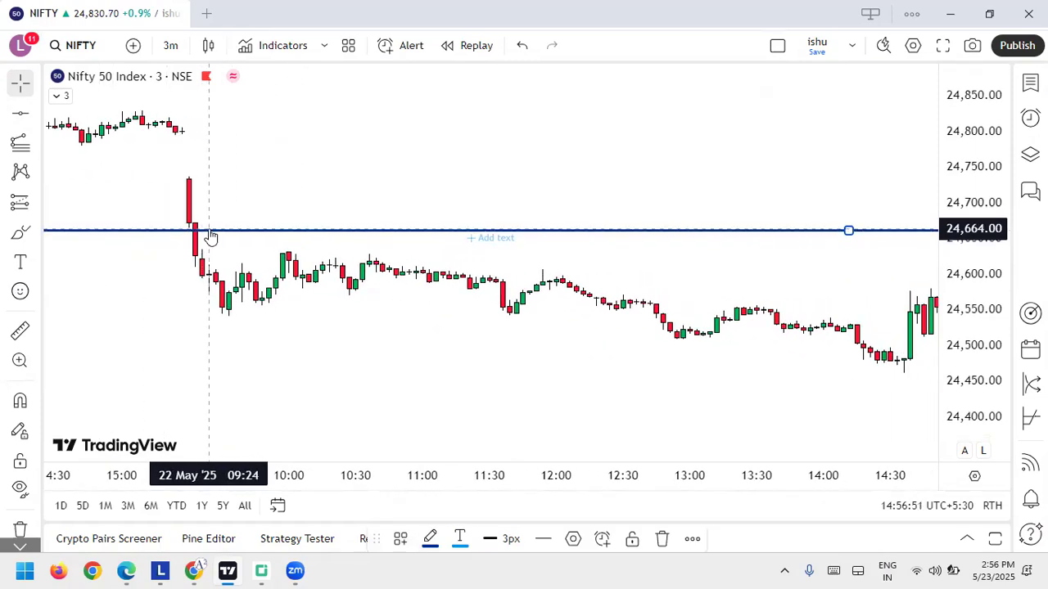
# Show NxtOption's Open Interest Max Pain chart for the NIFTY 29 May 2025 expiry
pyautogui.click(122, 571)
pyautogui.moveTo(488, 133)
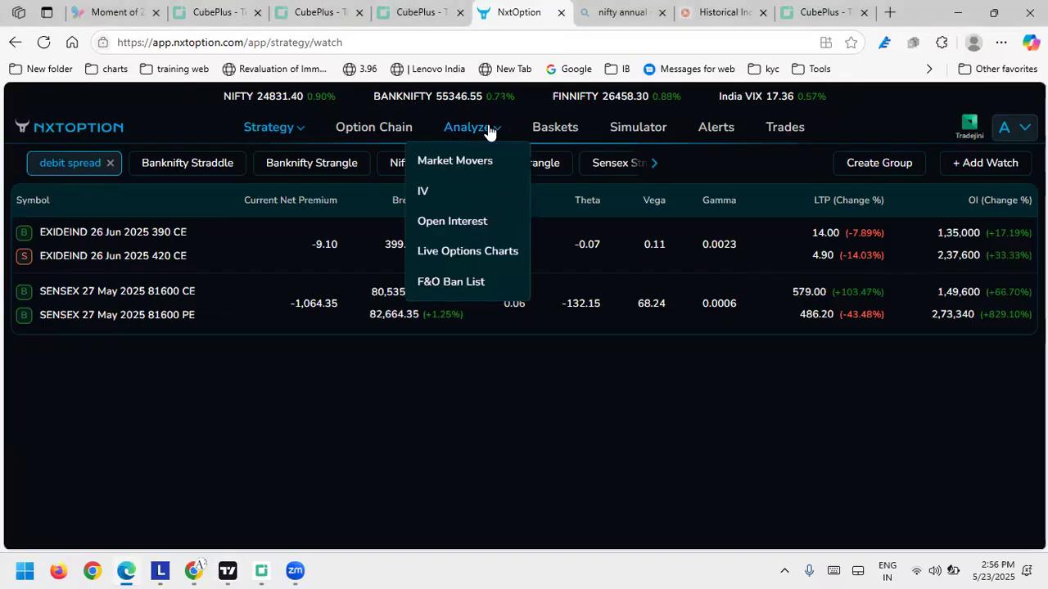
pyautogui.click(492, 220)
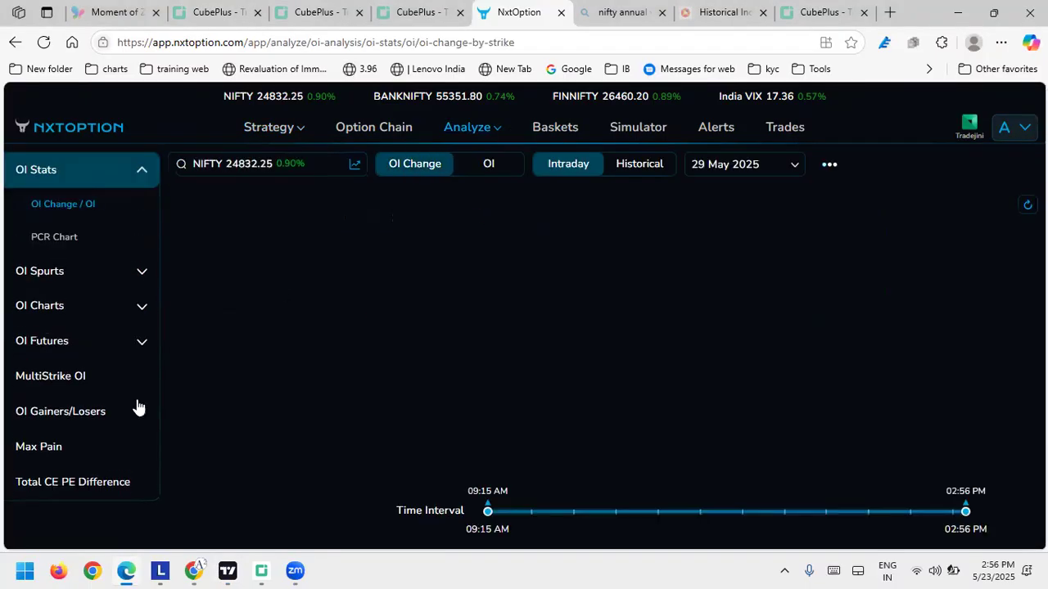
pyautogui.click(66, 446)
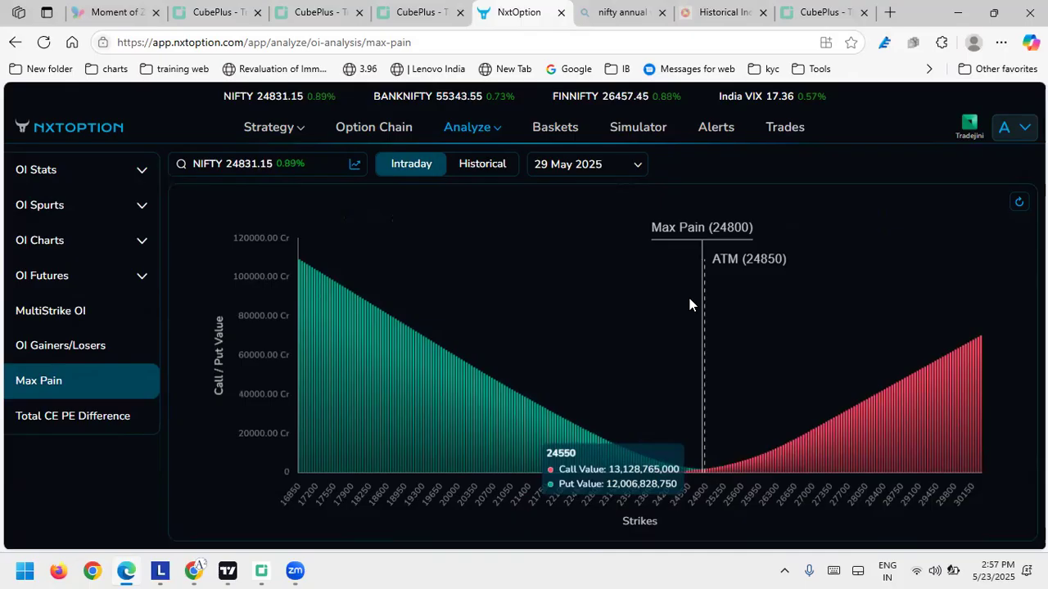
# Open the NIFTY Simulator with the 22 May 2025 expiry selected
pyautogui.click(619, 135)
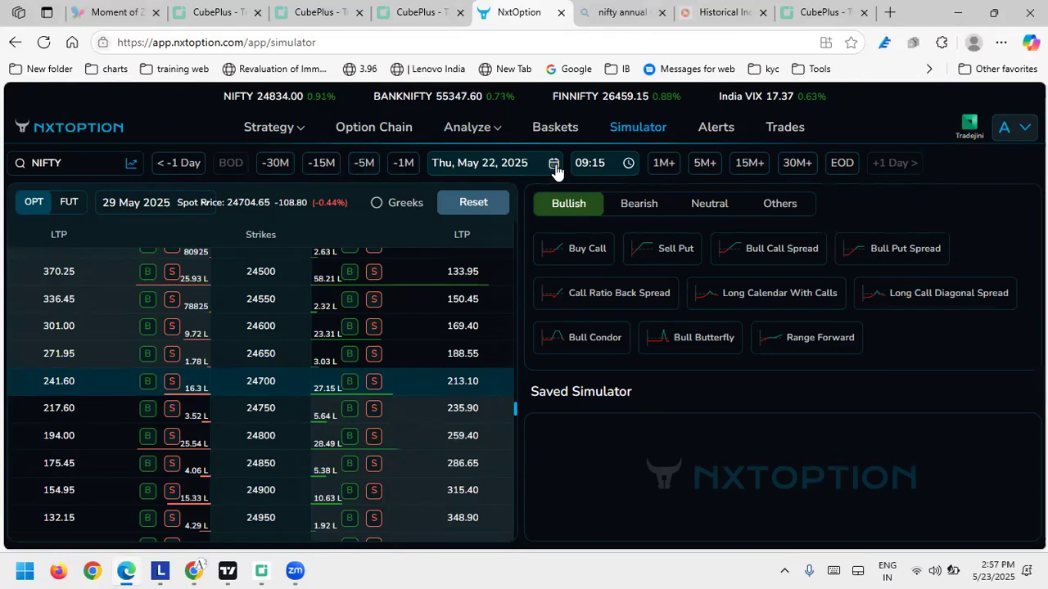
pyautogui.click(203, 206)
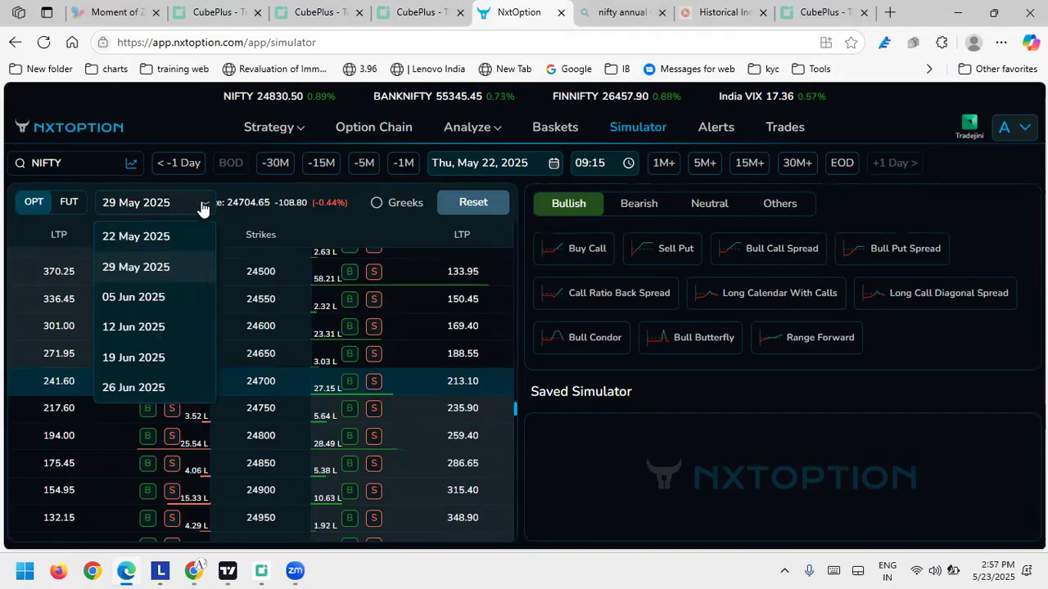
pyautogui.click(158, 246)
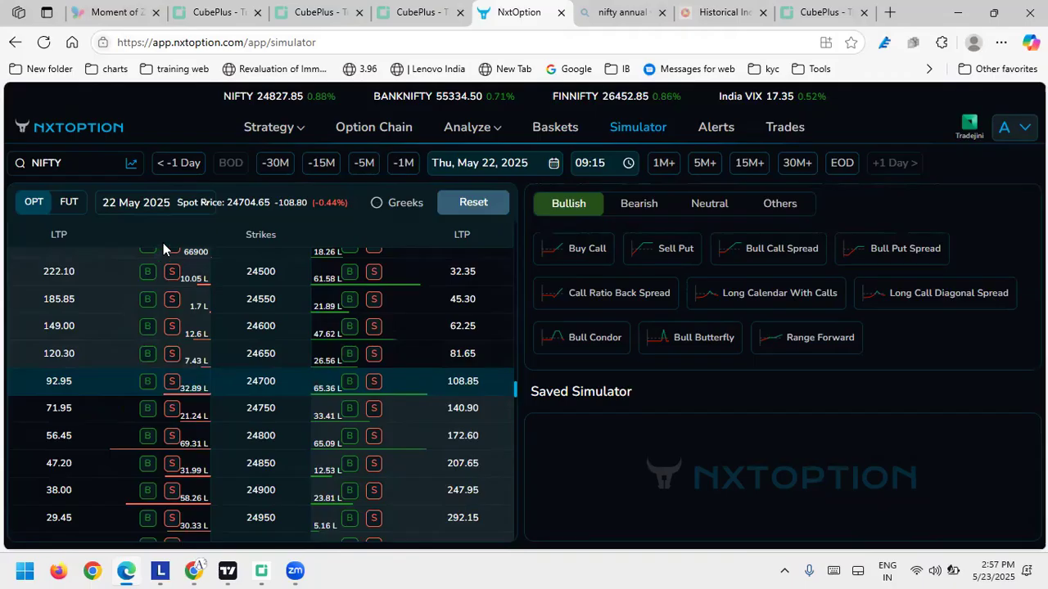
pyautogui.hotkey('ctrl', '-')
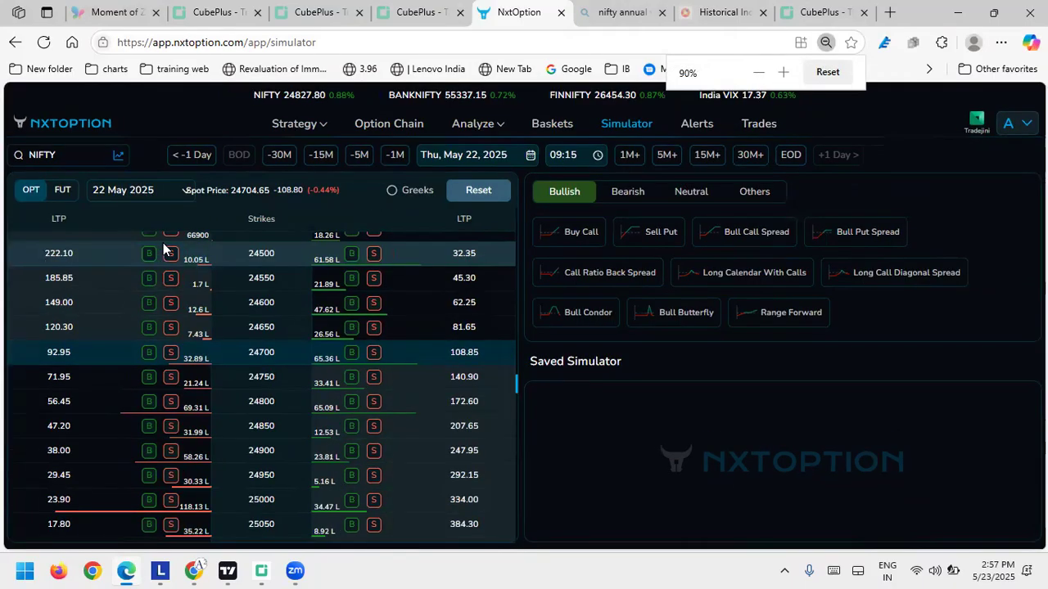
pyautogui.hotkey('ctrl', '-')
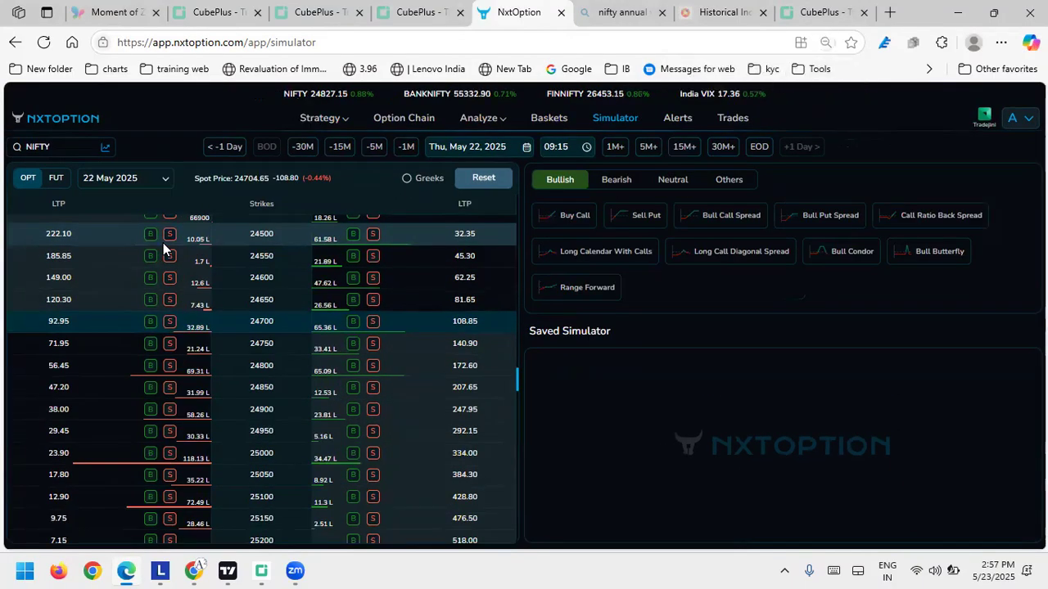
pyautogui.hotkey('ctrl', '+')
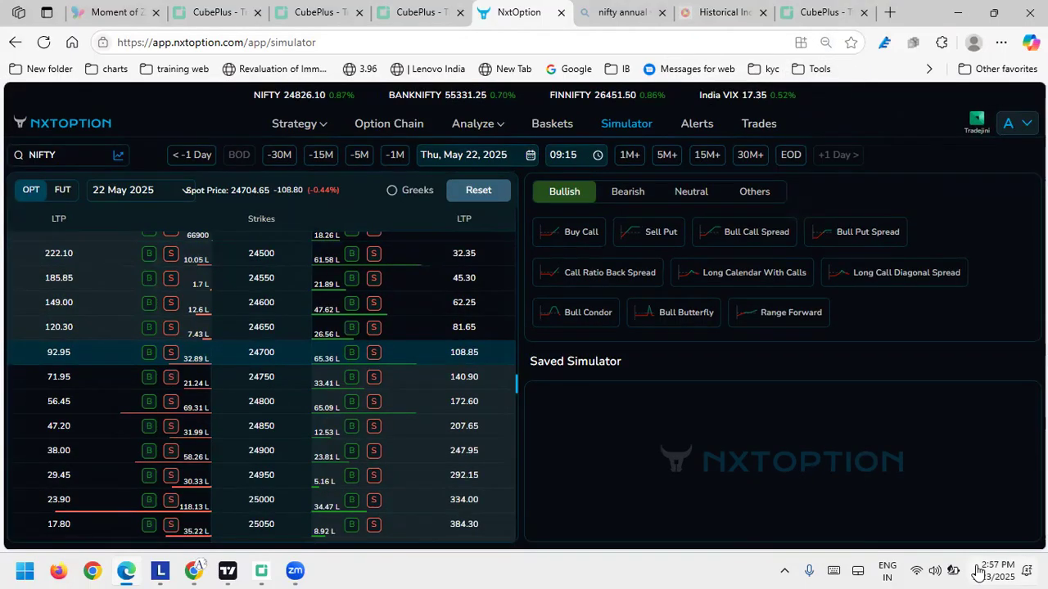
# Set the replay time to 09:40 on Thu, May 22, 2025
pyautogui.click(578, 160)
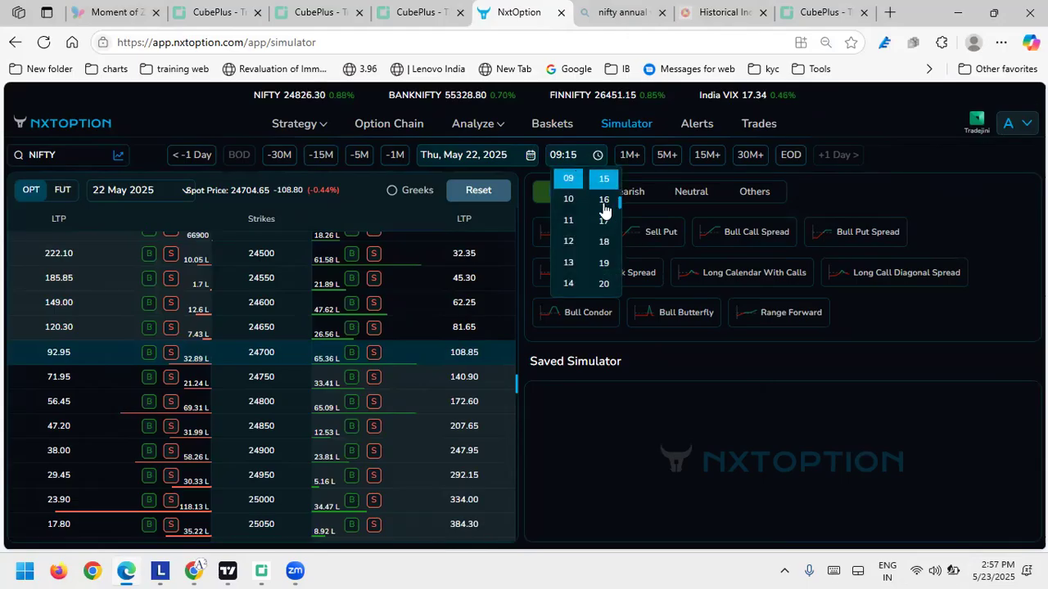
pyautogui.scroll(-3, 605, 257)
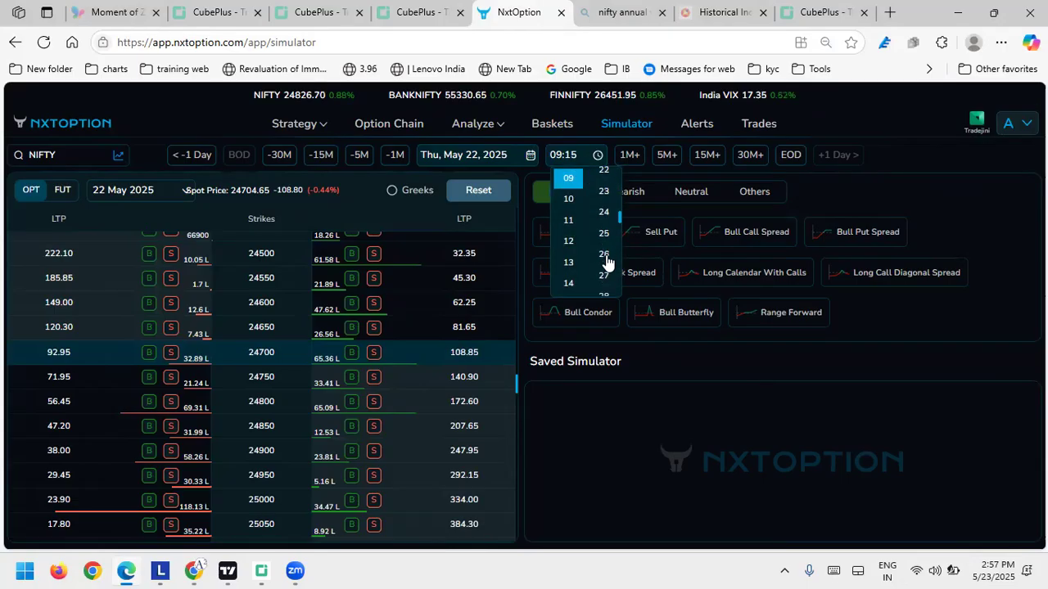
pyautogui.scroll(-2, 606, 262)
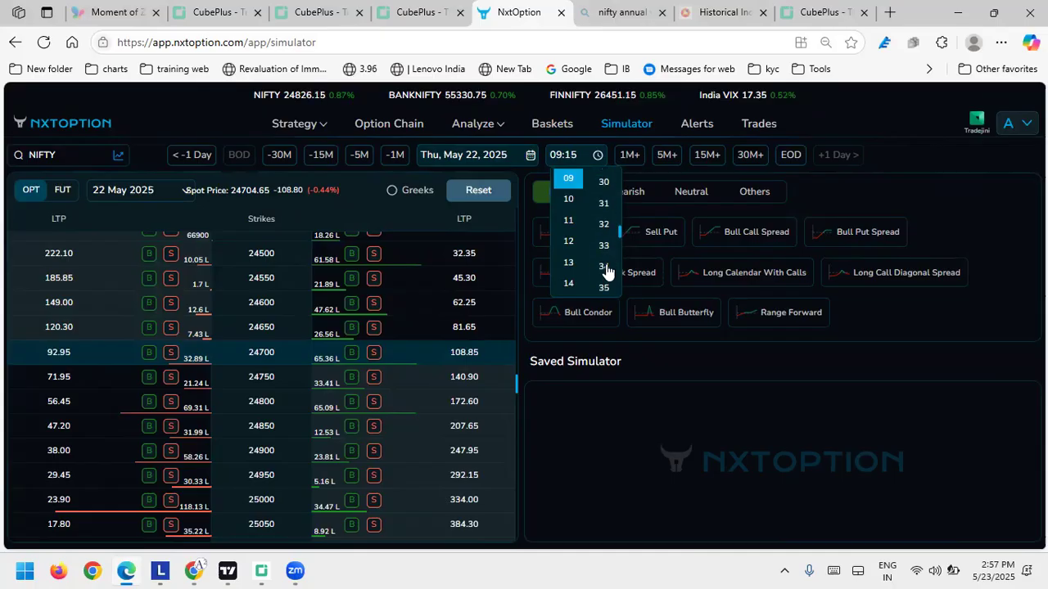
pyautogui.scroll(-1, 606, 275)
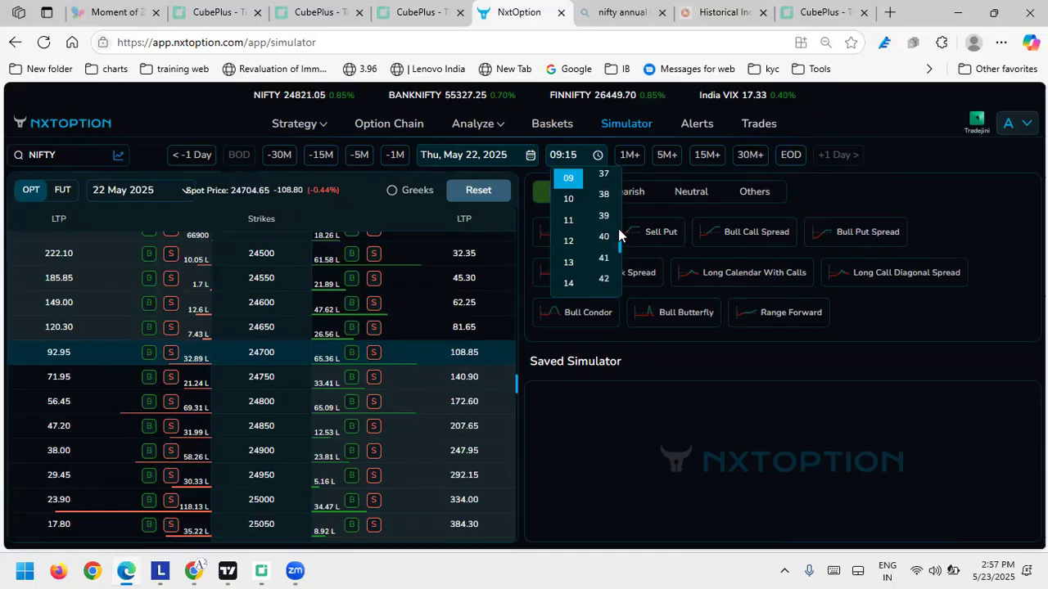
pyautogui.click(608, 237)
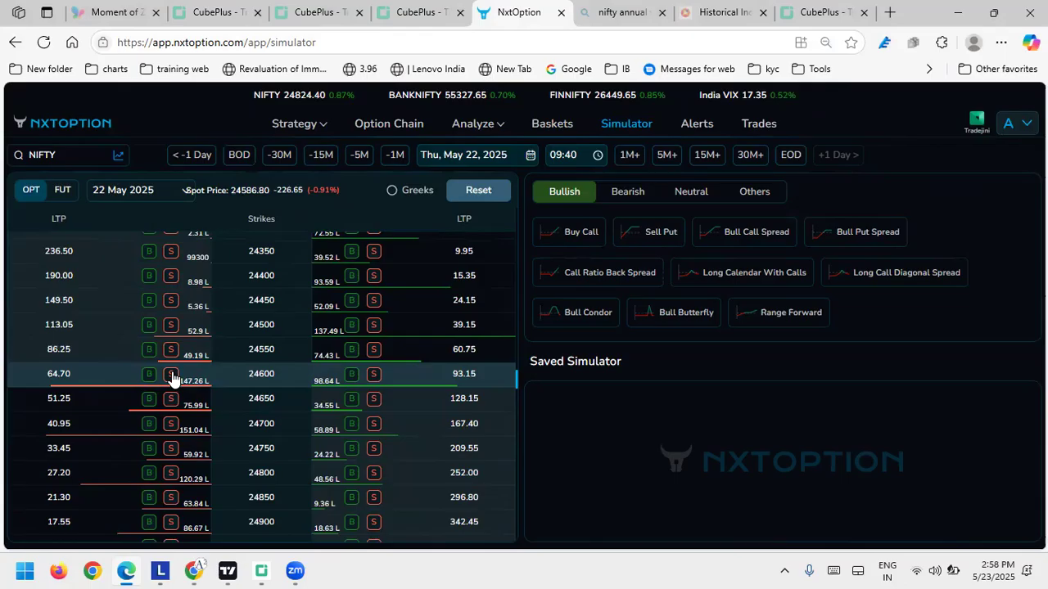
# Sell one lot each of the 24600 CE at 64.70 and the 24600 PE at 93.15
pyautogui.click(172, 375)
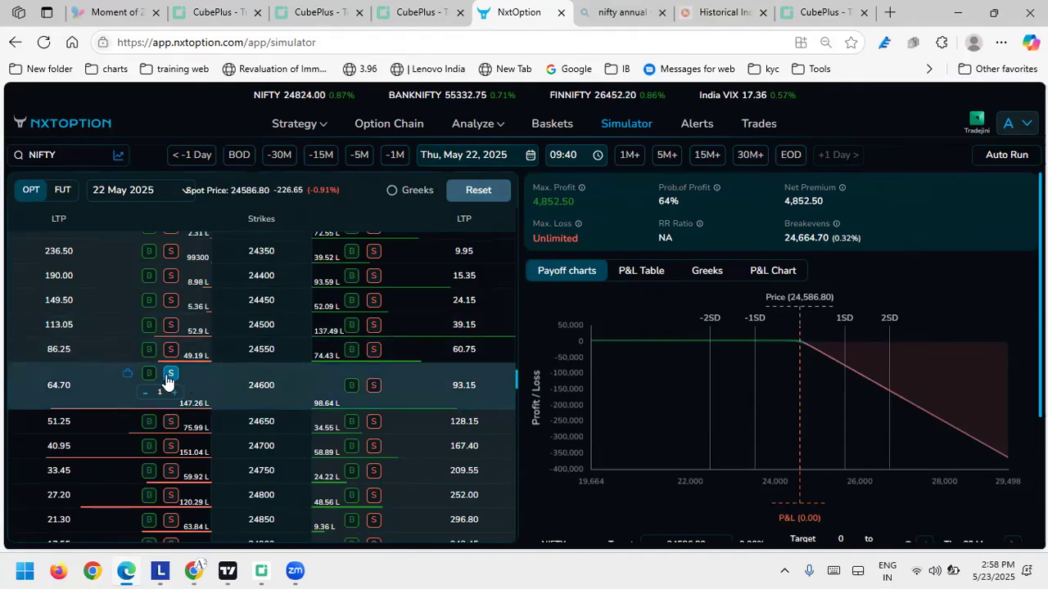
pyautogui.click(374, 385)
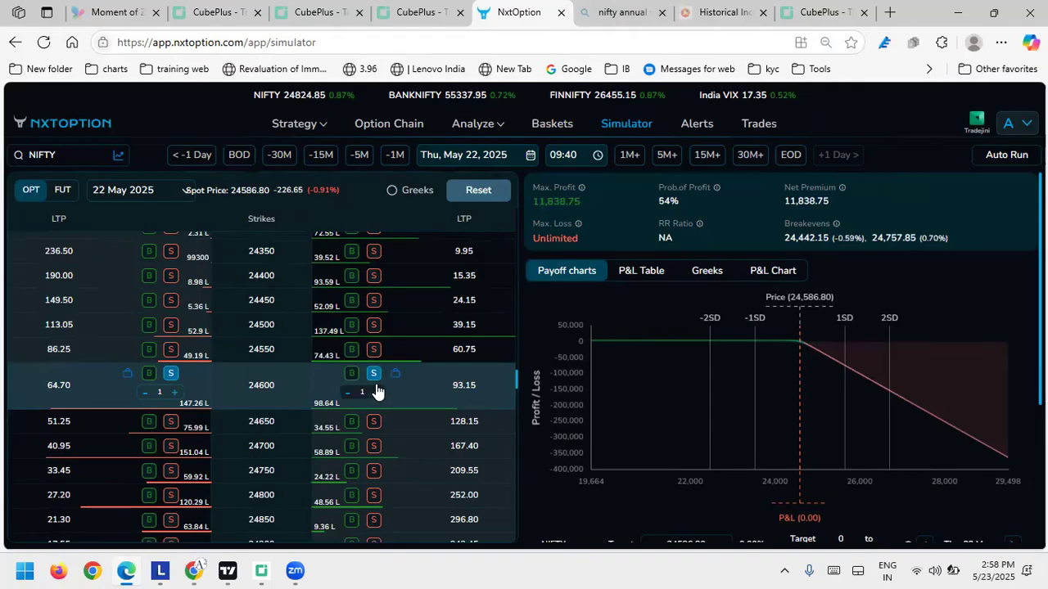
pyautogui.scroll(-3, 964, 344)
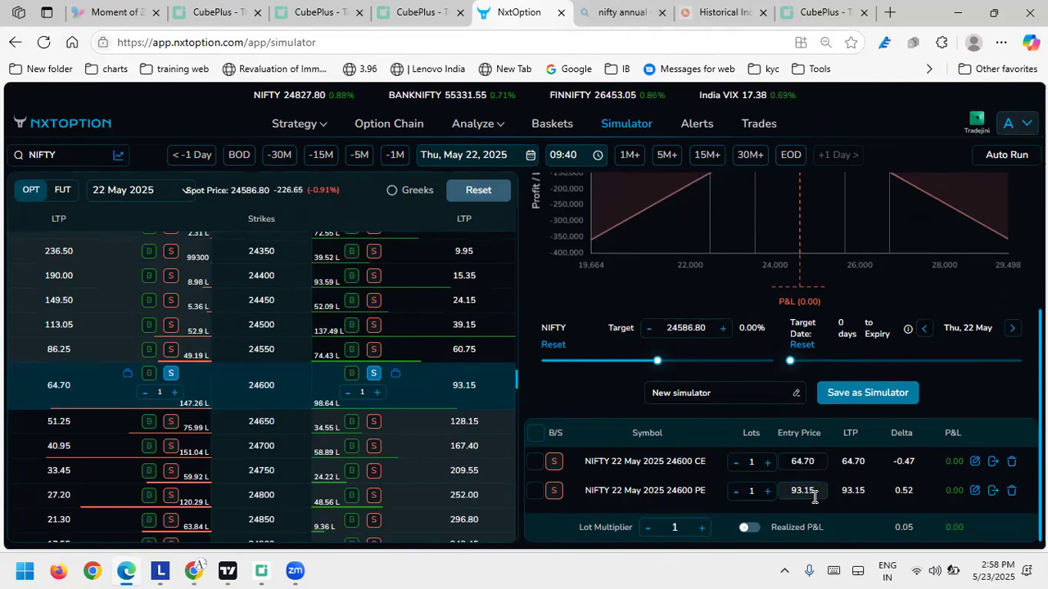
pyautogui.scroll(2, 859, 240)
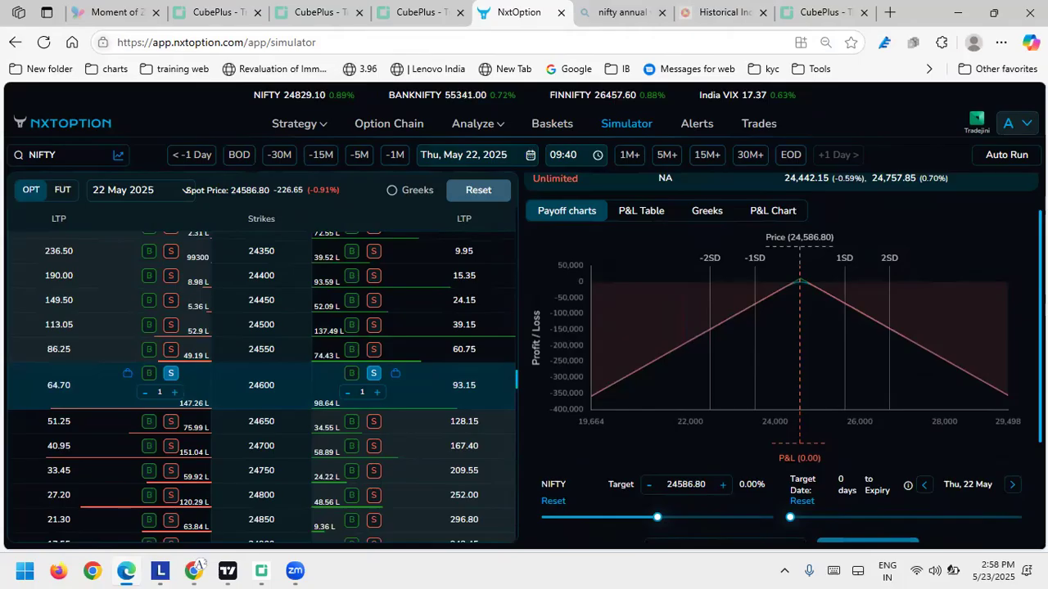
pyautogui.moveTo(807, 303)
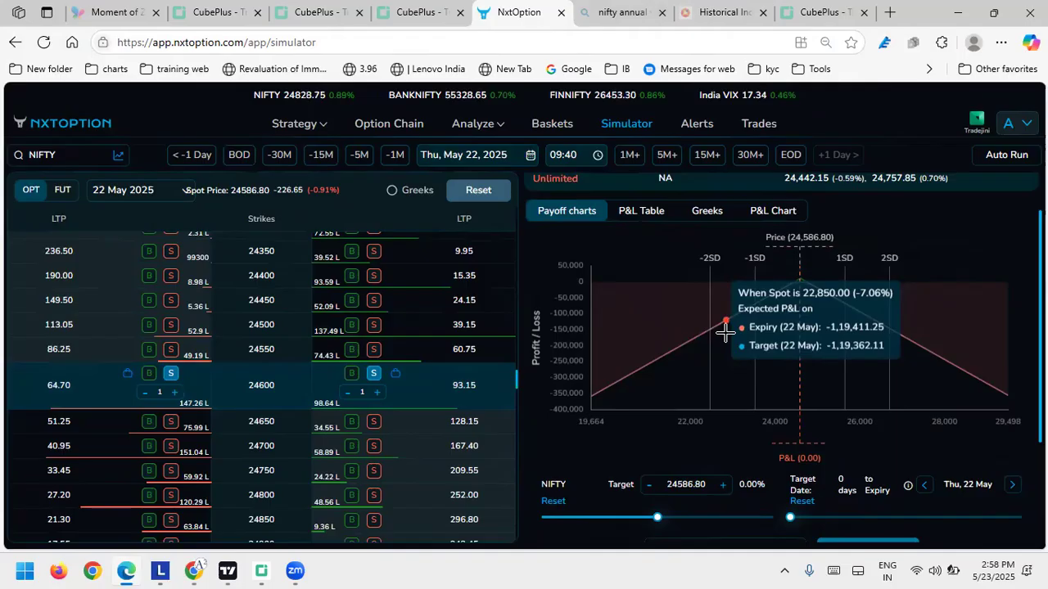
pyautogui.scroll(-1, 1001, 352)
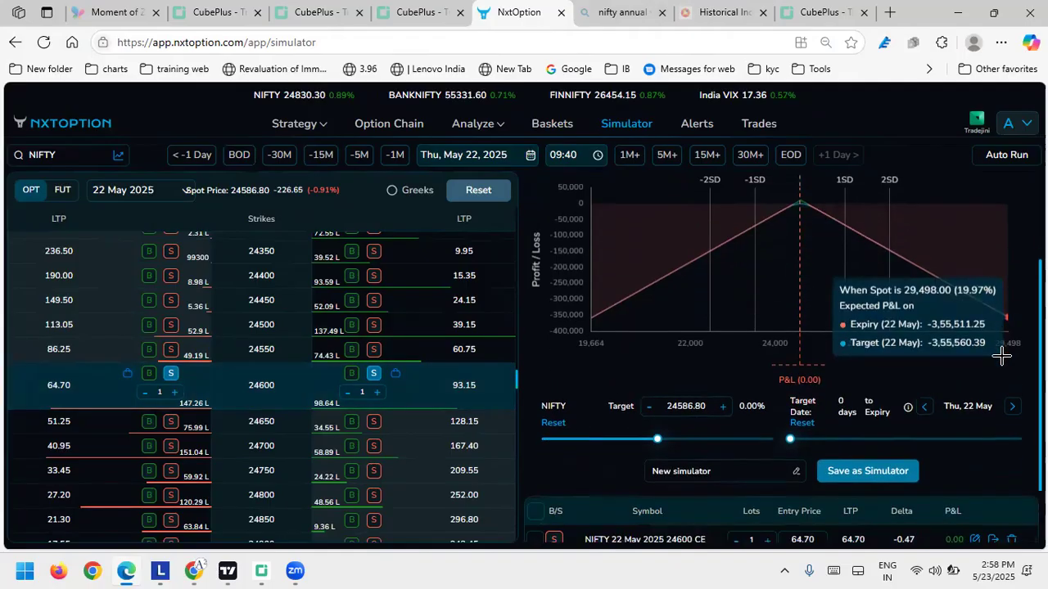
pyautogui.scroll(-1, 1002, 354)
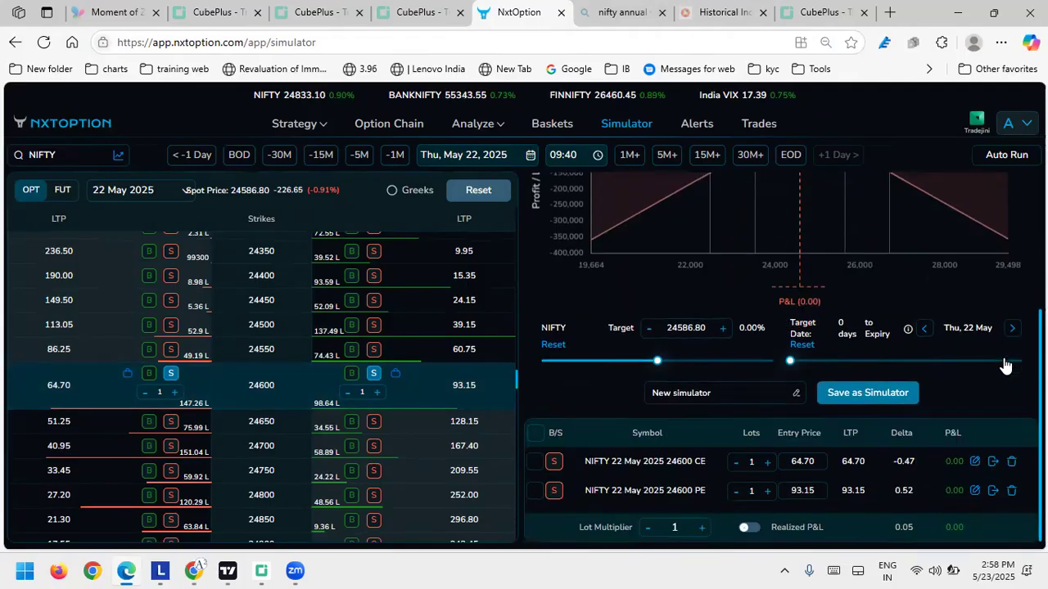
pyautogui.hotkey('ctrl', '+')
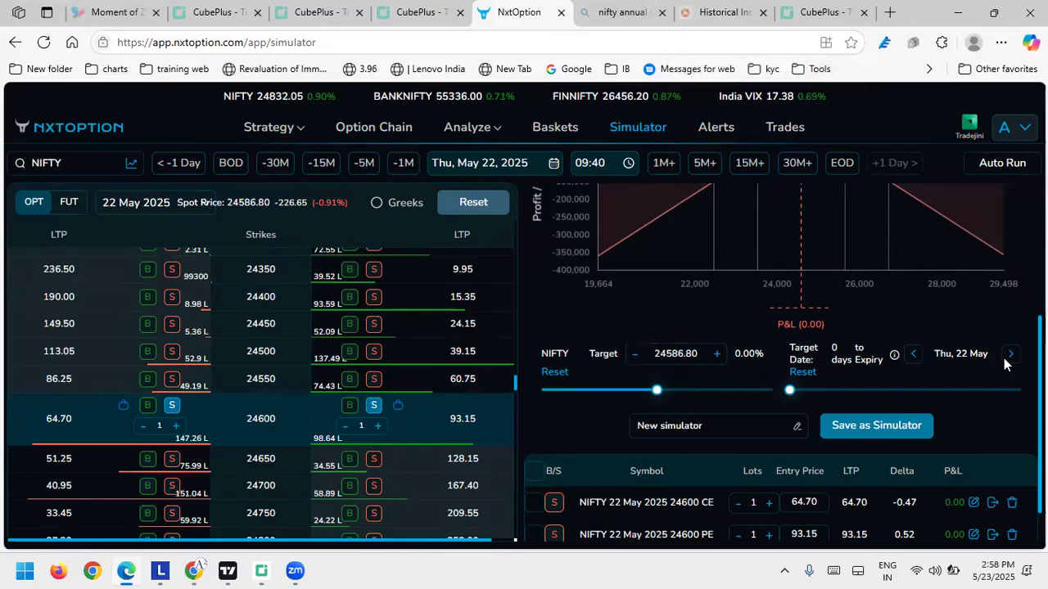
# Switch the chain to the 29 May 2025 expiry and buy the 22600 call and put
pyautogui.click(195, 208)
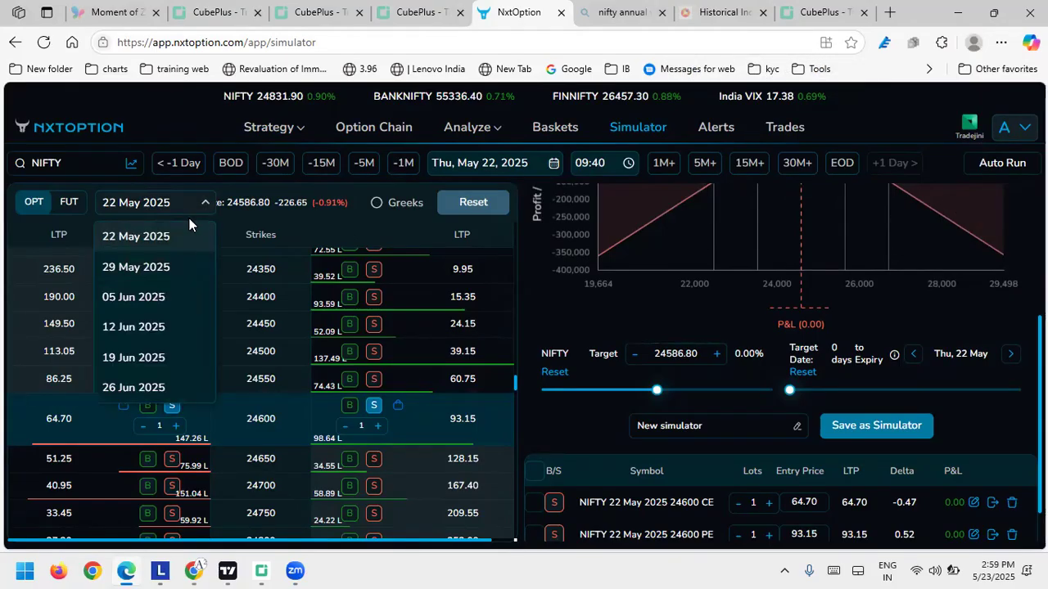
pyautogui.click(179, 266)
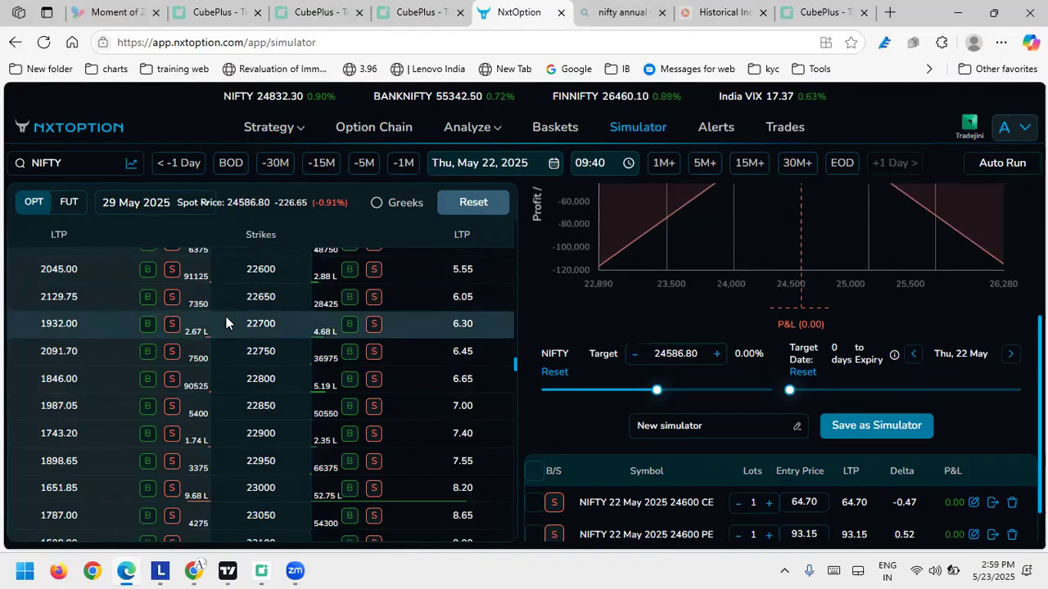
pyautogui.click(148, 273)
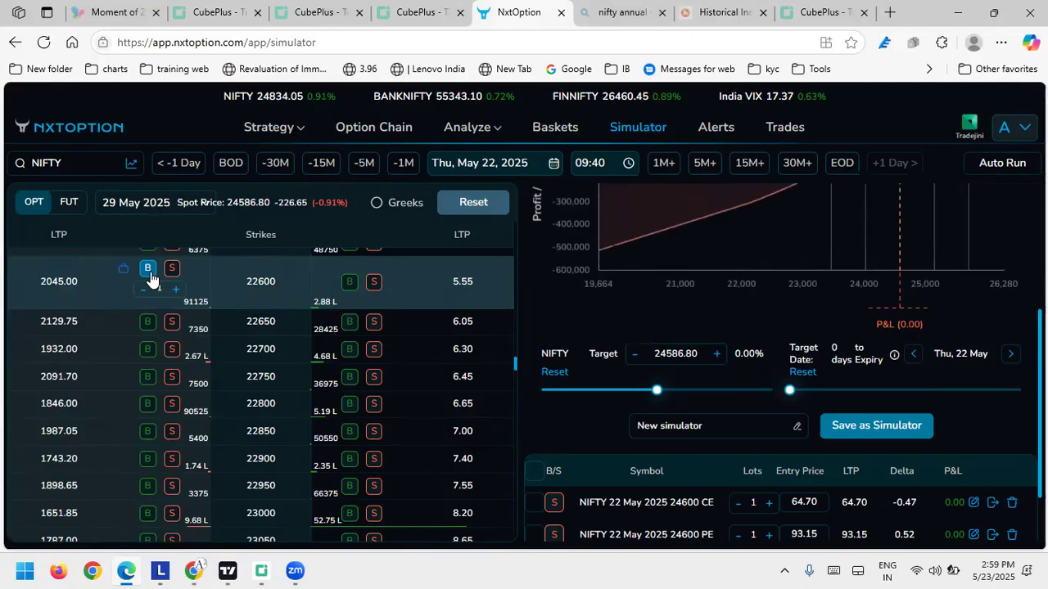
pyautogui.click(349, 281)
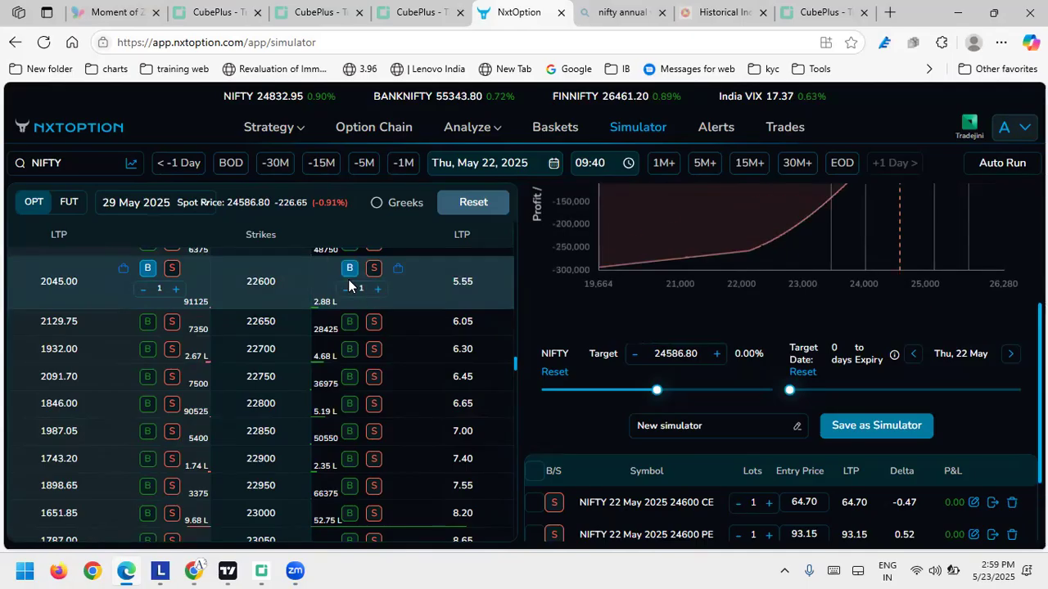
# Delete the 29 May 22600 call and put legs from the positions
pyautogui.scroll(3, 892, 287)
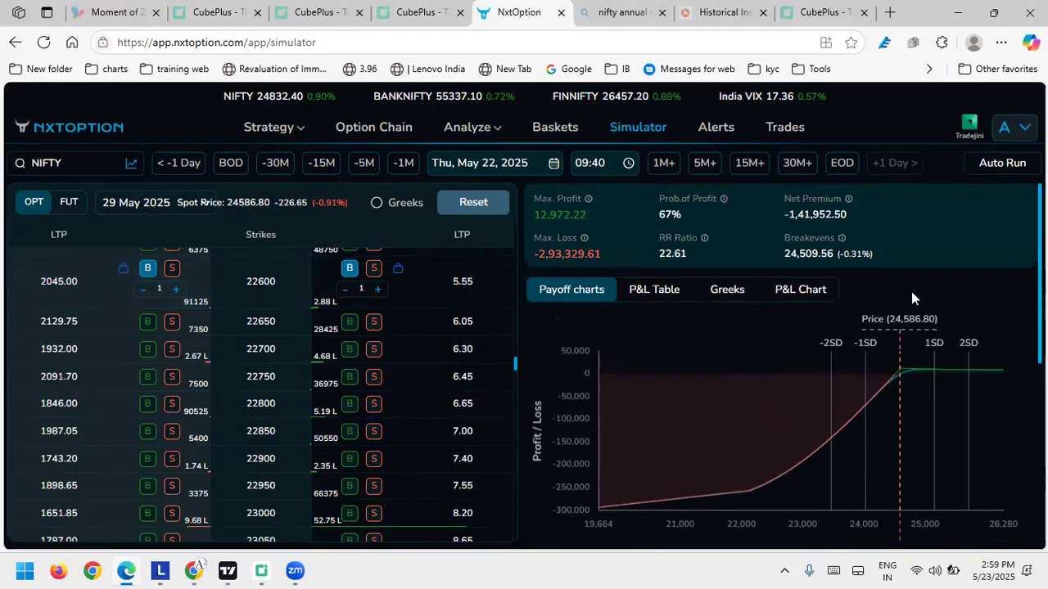
pyautogui.scroll(-5, 911, 291)
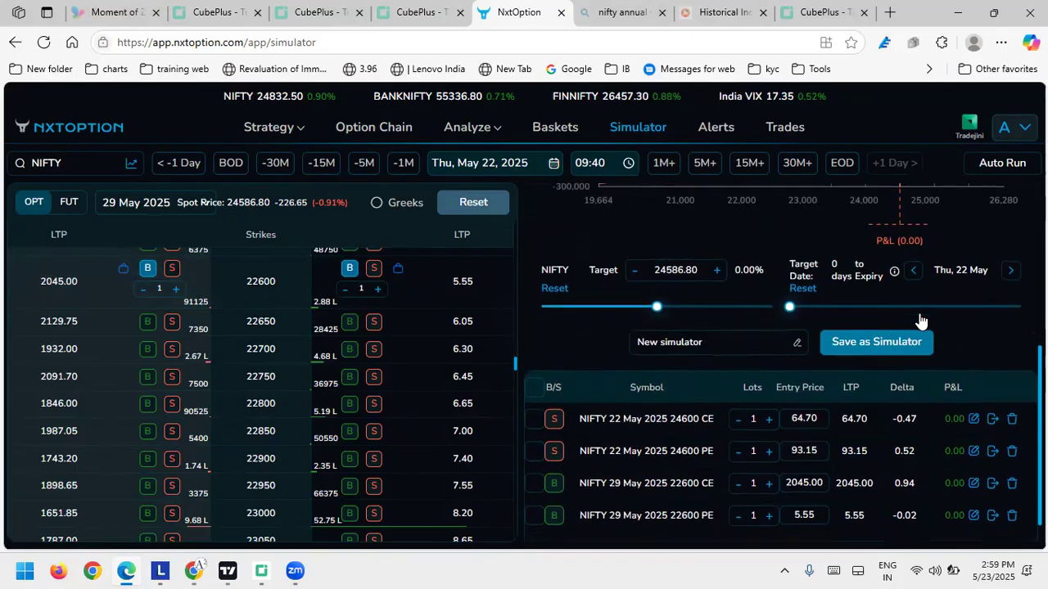
pyautogui.scroll(-1, 921, 319)
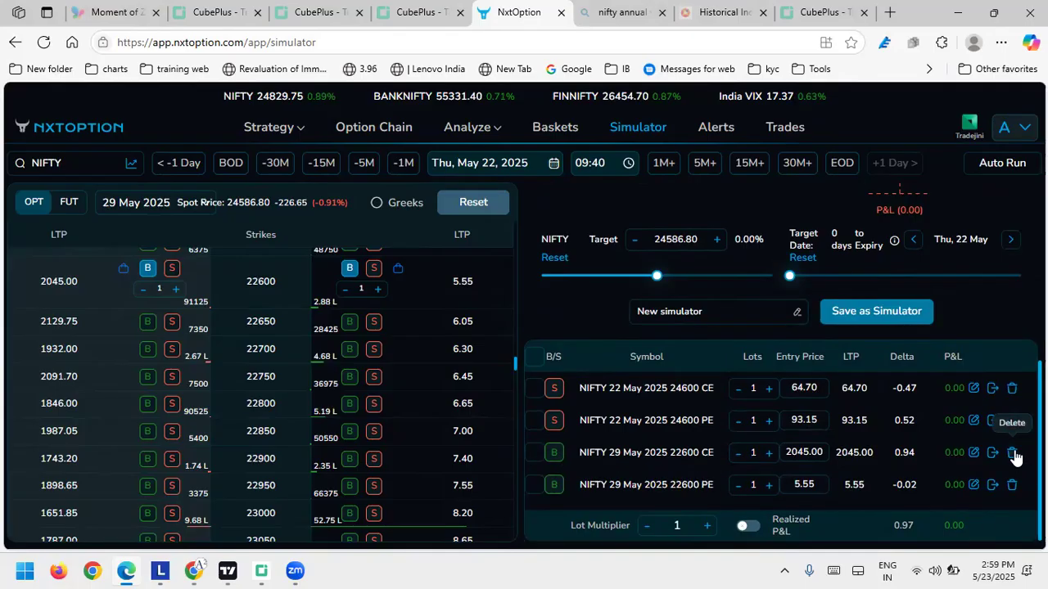
pyautogui.click(1014, 457)
pyautogui.click(1012, 484)
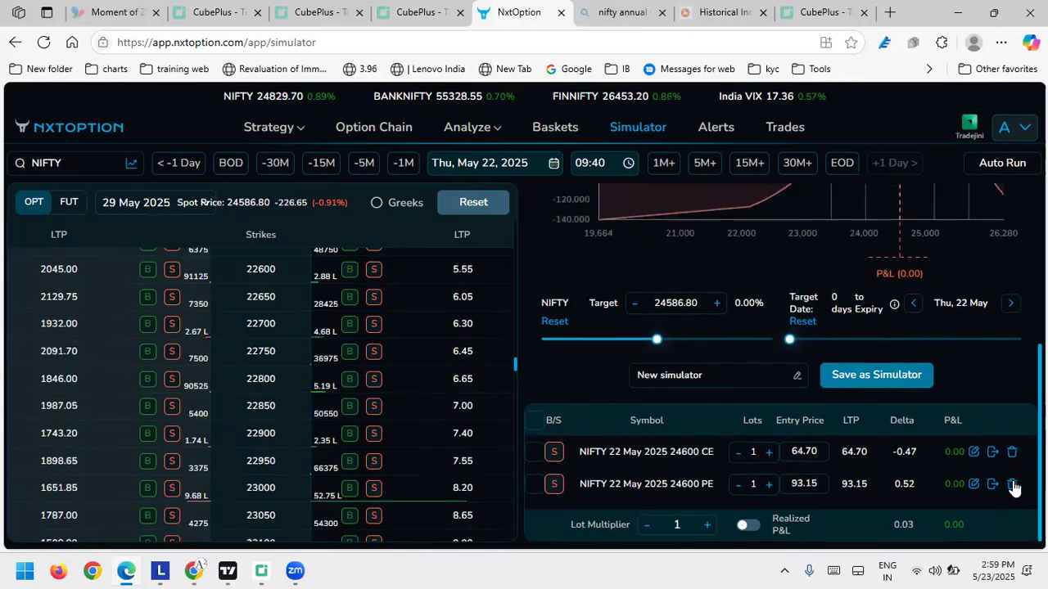
# Buy one lot each of the 29 May 24600 CE at 240.50 and PE at 216.15
pyautogui.scroll(-4, 336, 384)
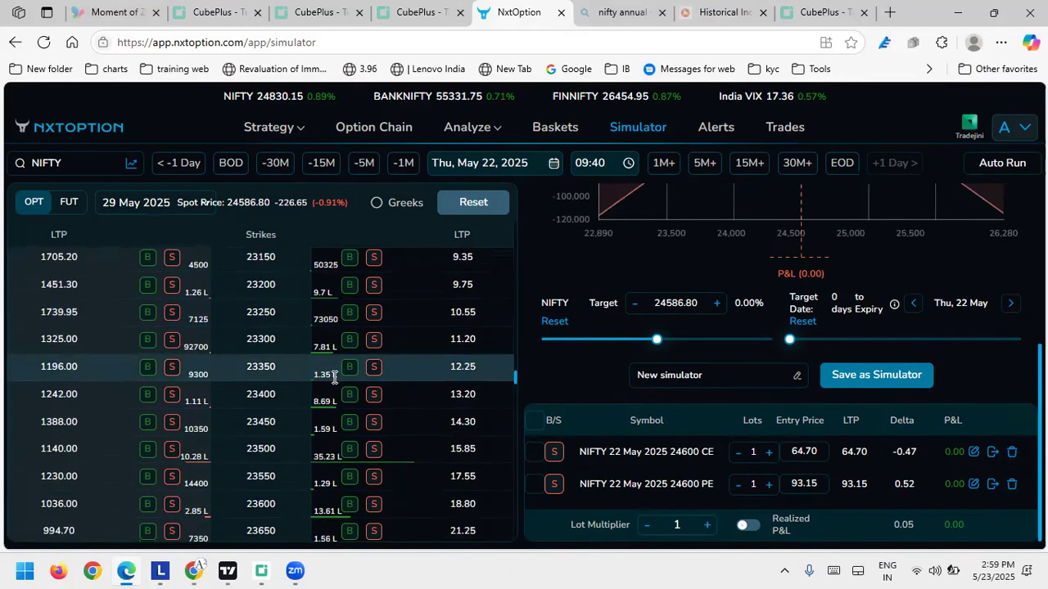
pyautogui.scroll(-6, 334, 380)
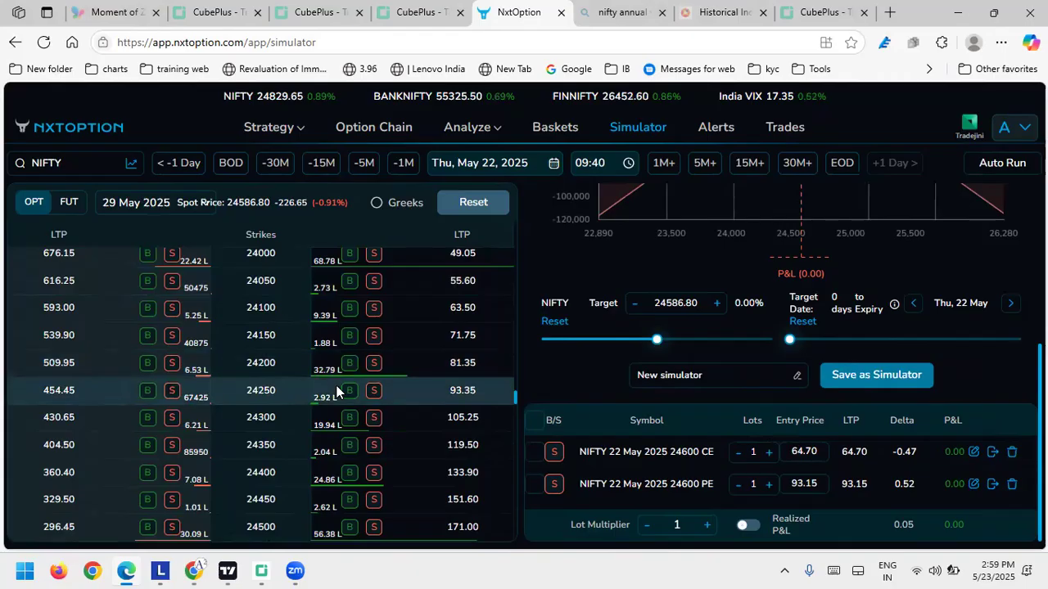
pyautogui.scroll(-1, 336, 391)
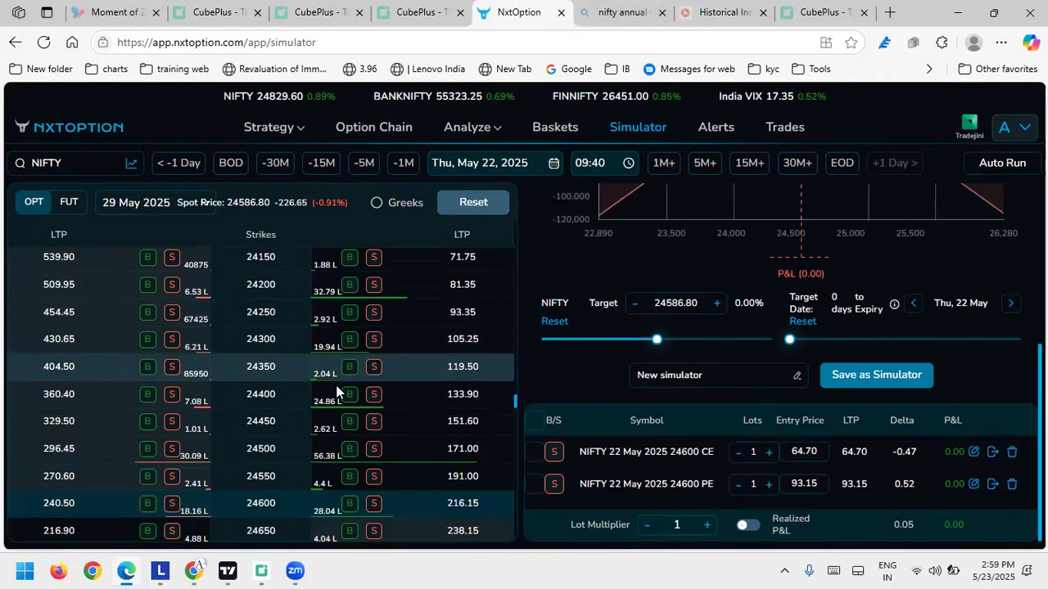
pyautogui.click(145, 508)
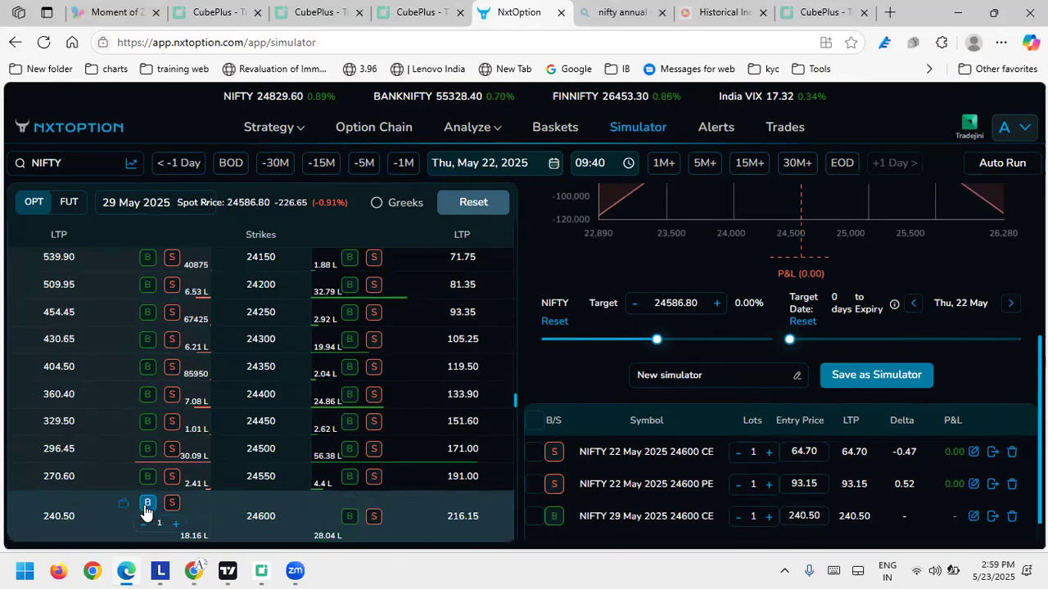
pyautogui.click(346, 519)
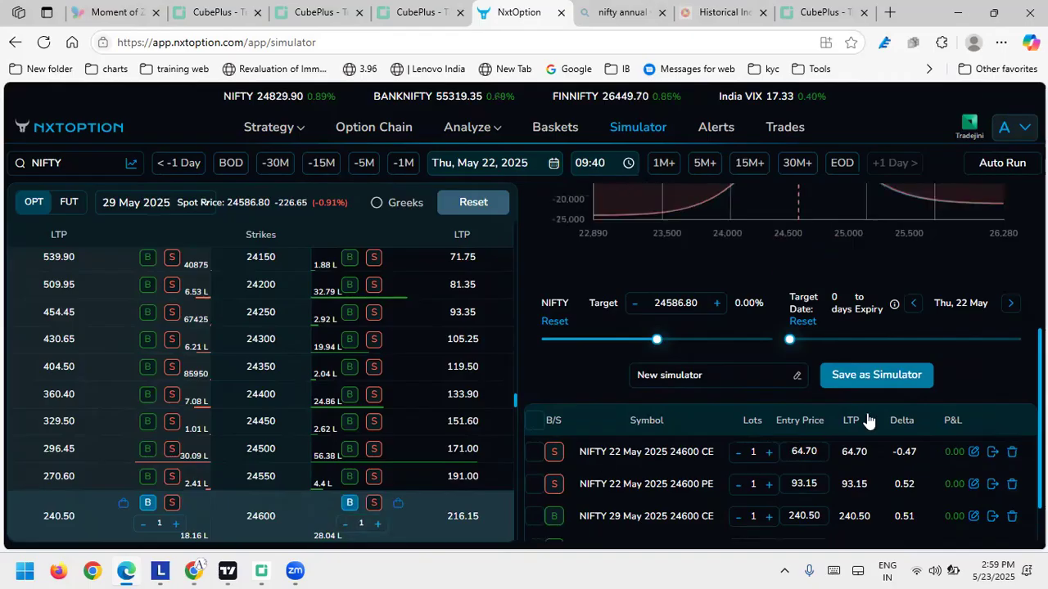
pyautogui.scroll(-2, 974, 376)
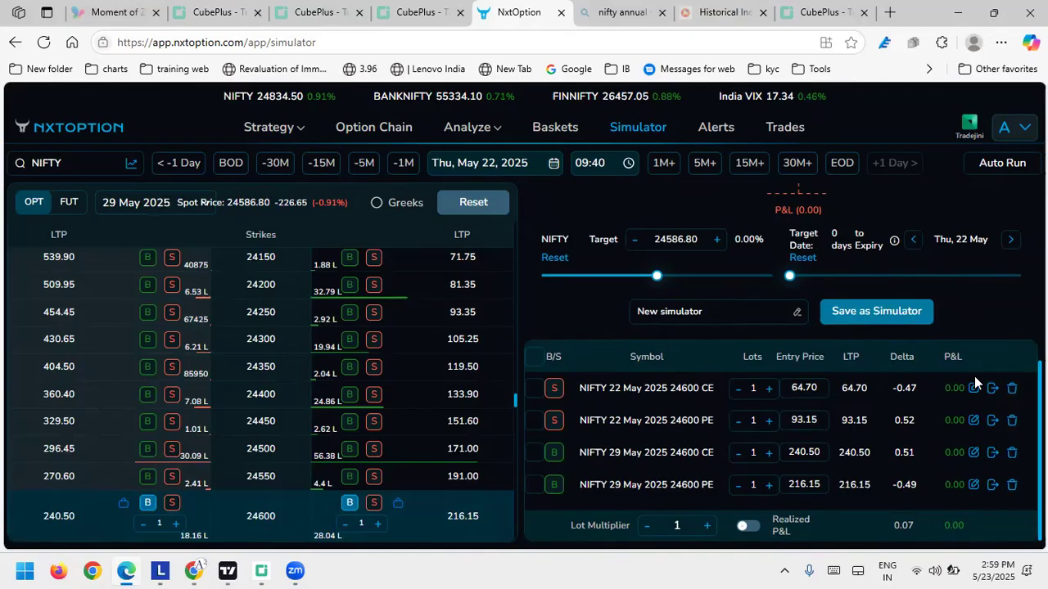
pyautogui.click(711, 317)
# Rename the strategy 'calendar spread 22 M' and save it as a simulator
pyautogui.click(611, 312)
pyautogui.click(794, 314)
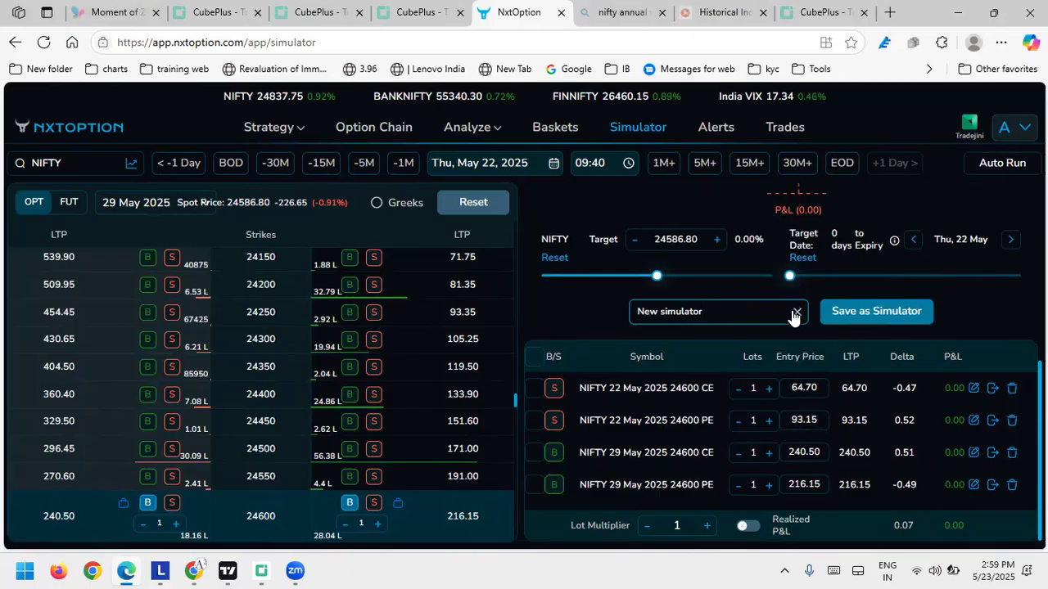
pyautogui.tripleClick(724, 314)
pyautogui.click(626, 310)
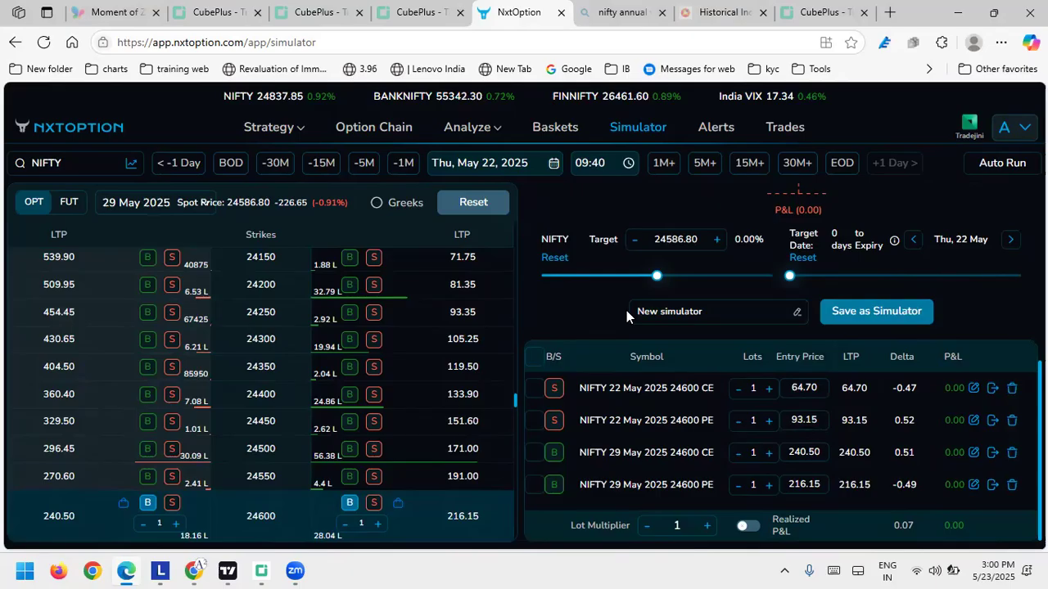
pyautogui.click(748, 314)
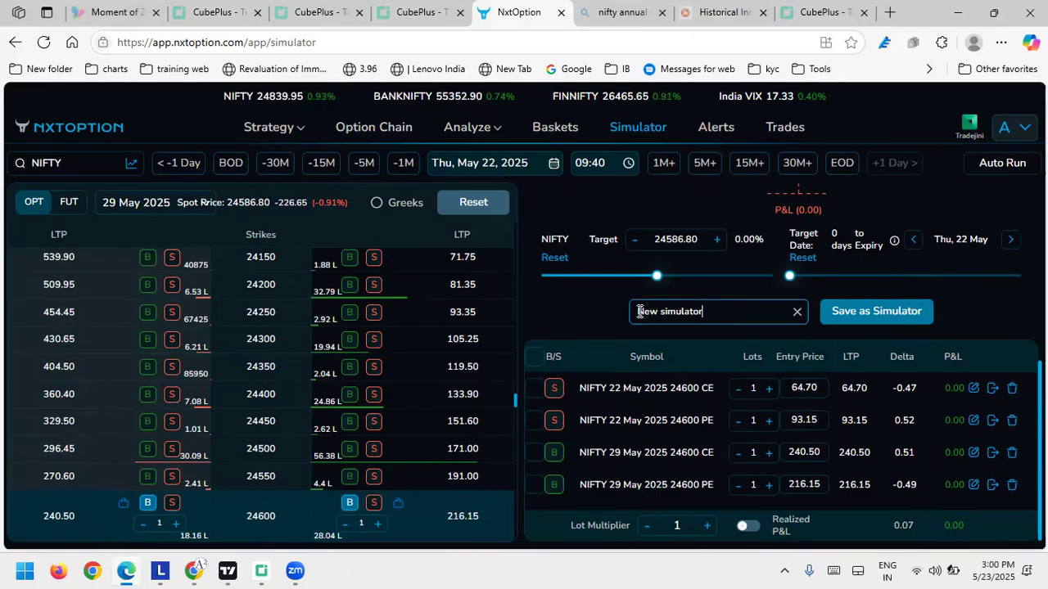
pyautogui.click(797, 311)
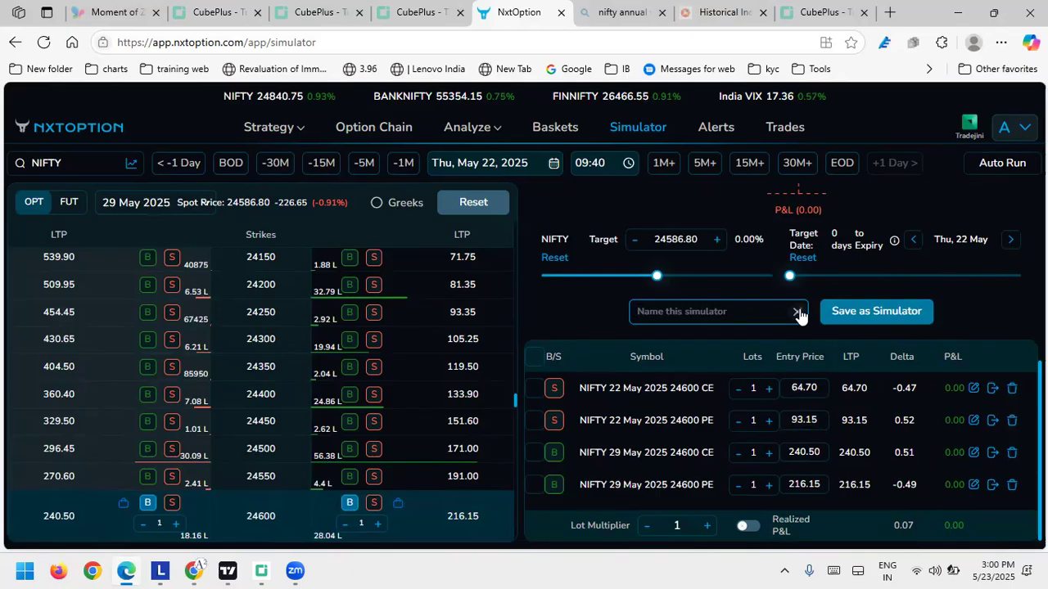
pyautogui.write('calend')
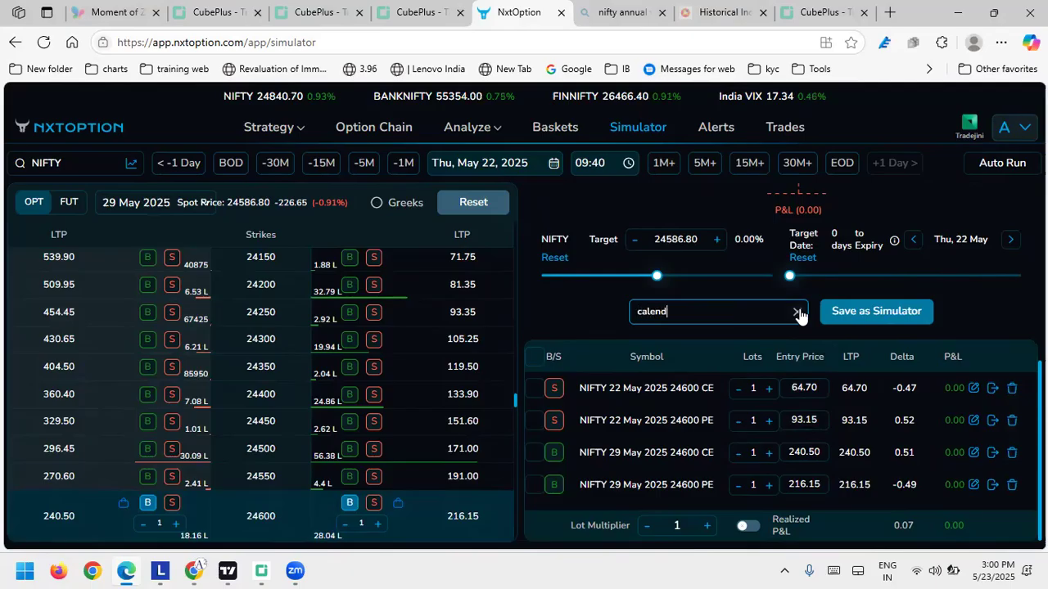
pyautogui.write('ar spread')
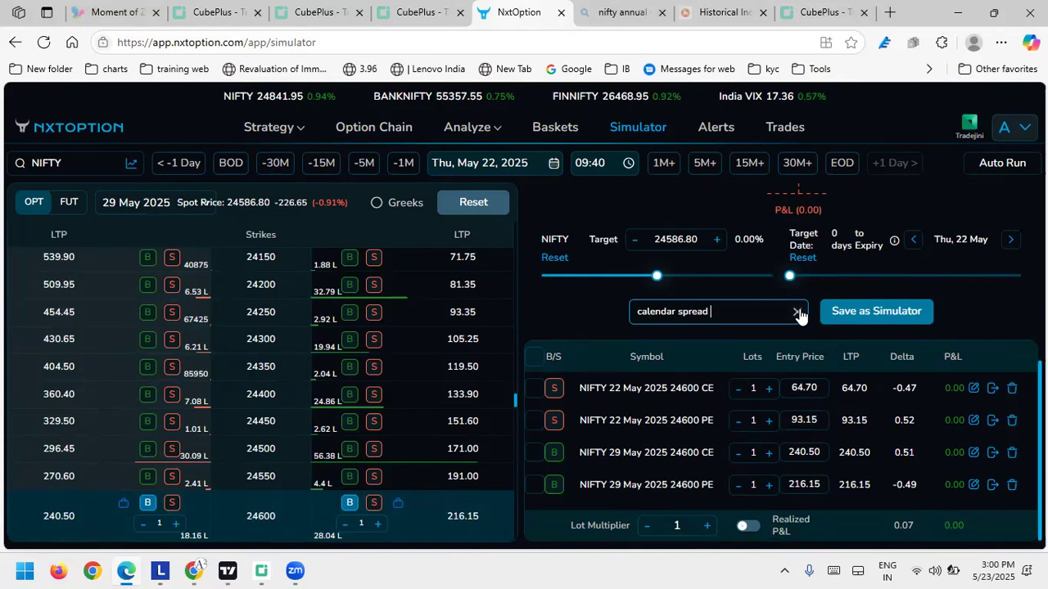
pyautogui.write(' 2')
pyautogui.press('BackSpace')
pyautogui.press('BackSpace')
pyautogui.write('m')
pyautogui.write(' M')
pyautogui.click(864, 317)
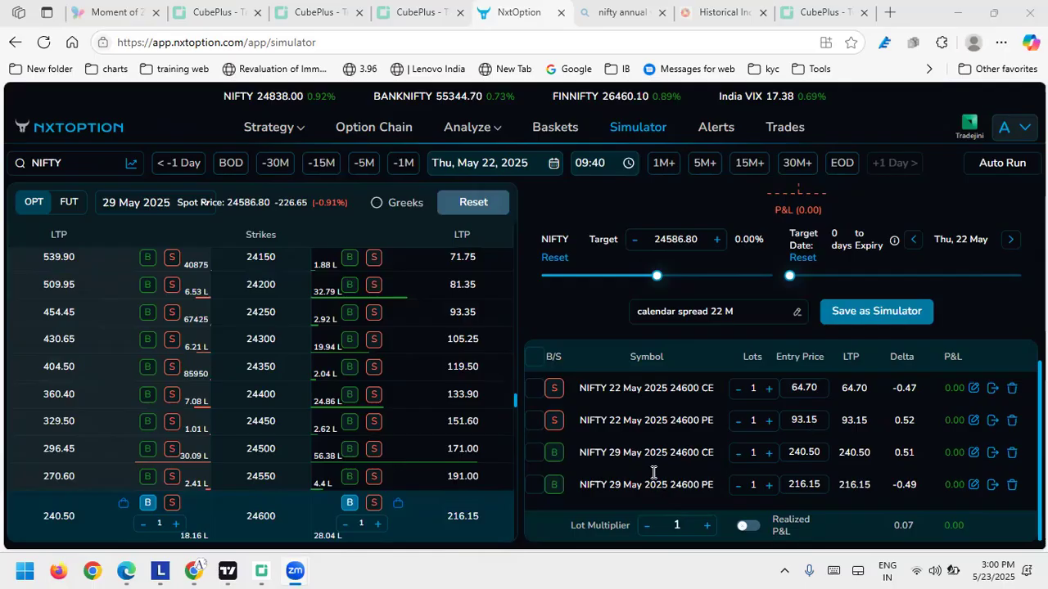
pyautogui.scroll(5, 639, 478)
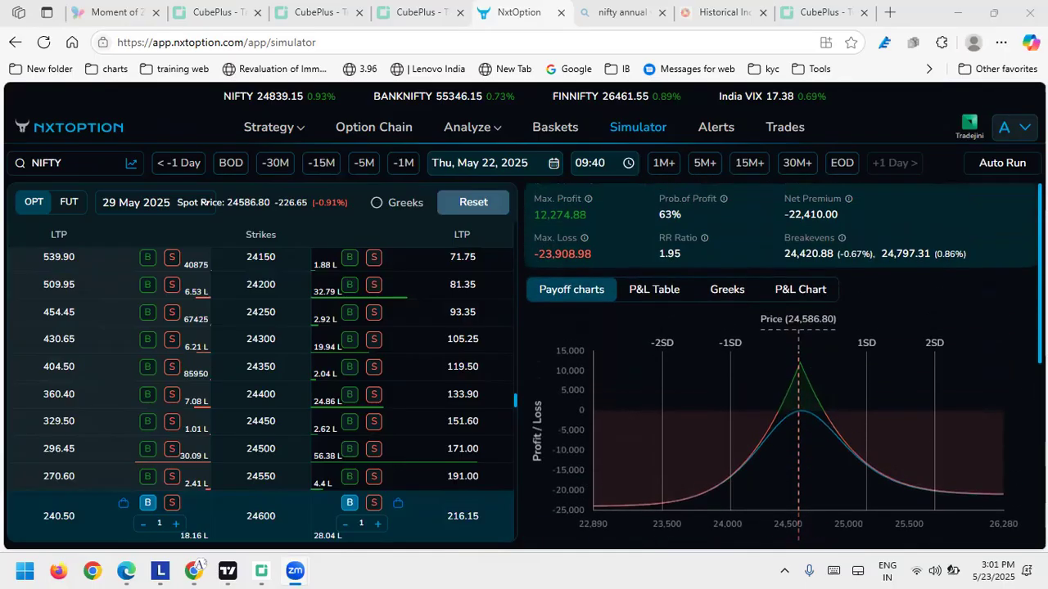
pyautogui.scroll(-5, 782, 368)
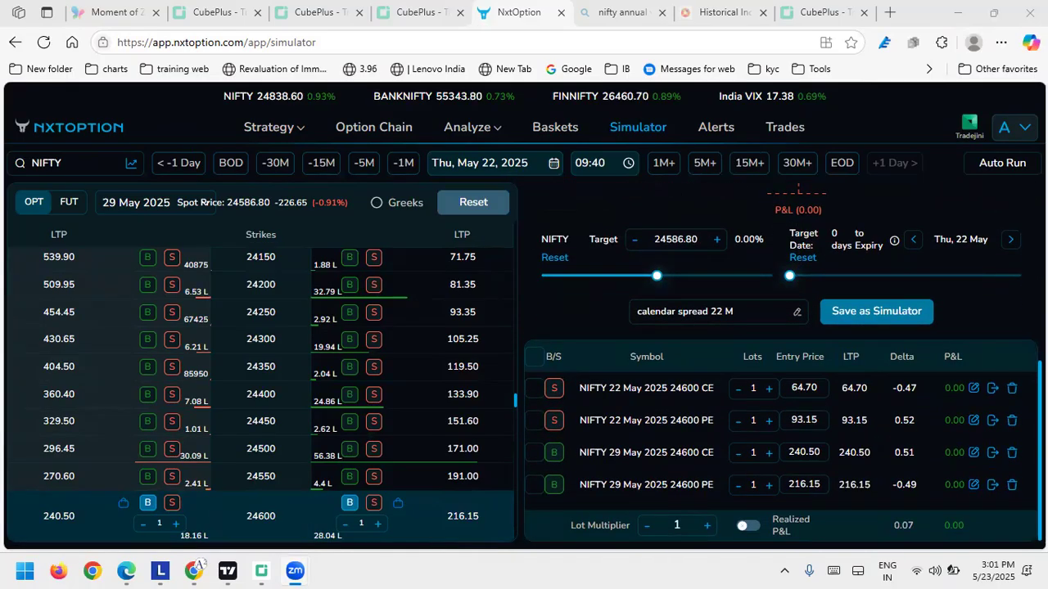
pyautogui.scroll(1, 782, 368)
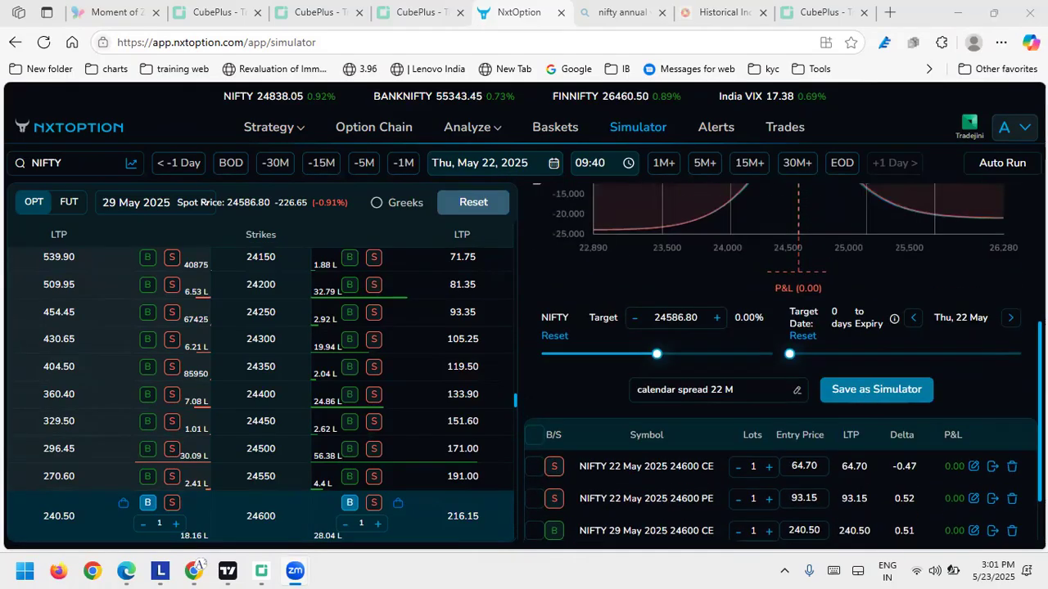
pyautogui.scroll(4, 782, 368)
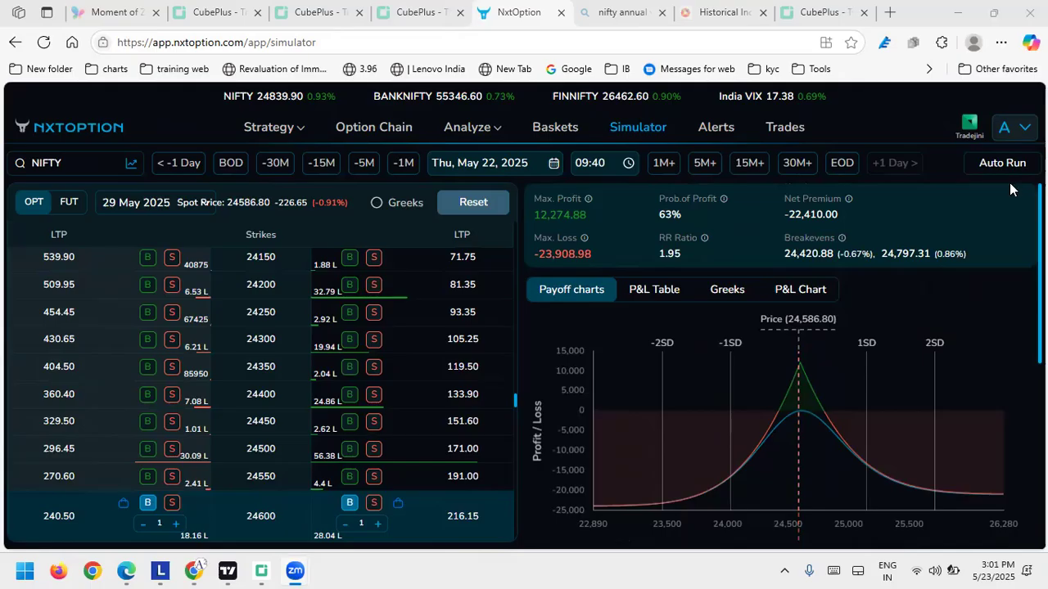
pyautogui.scroll(-2, 782, 369)
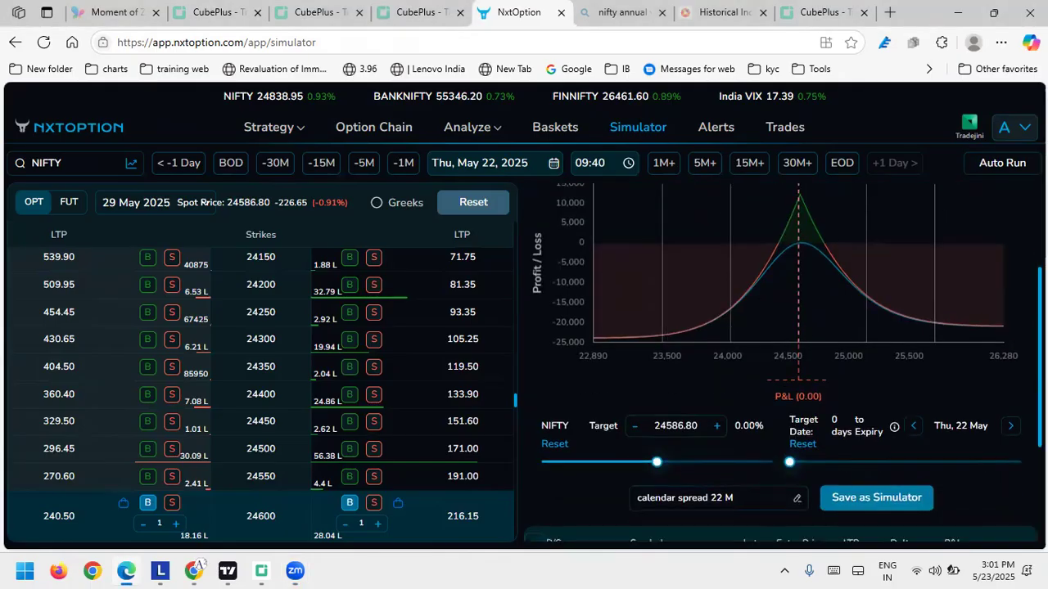
pyautogui.moveTo(542, 425); pyautogui.dragTo(884, 431)
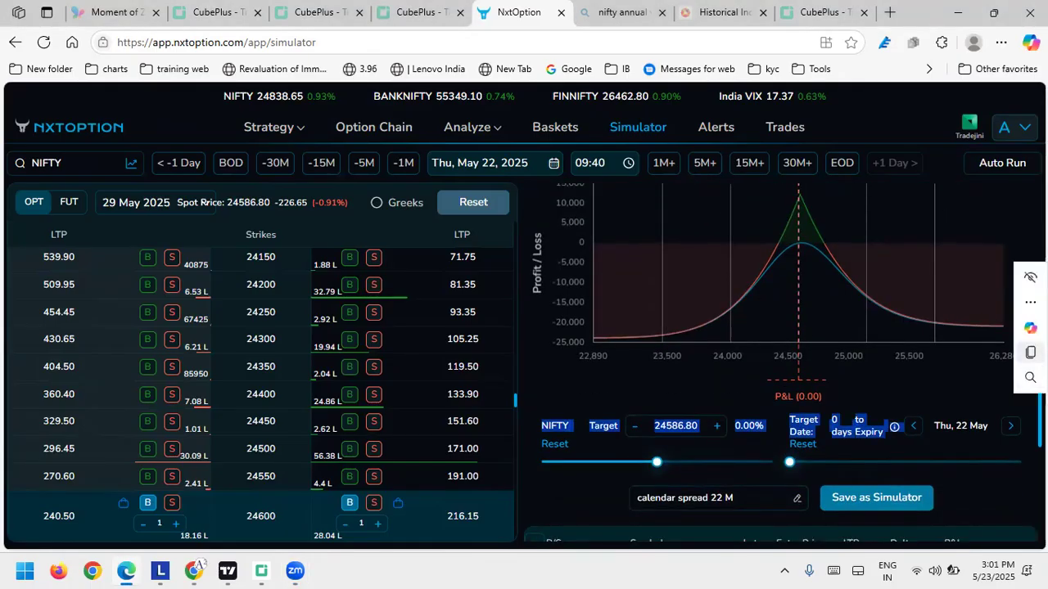
pyautogui.click(1030, 353)
pyautogui.click(954, 276)
pyautogui.scroll(3, 1023, 285)
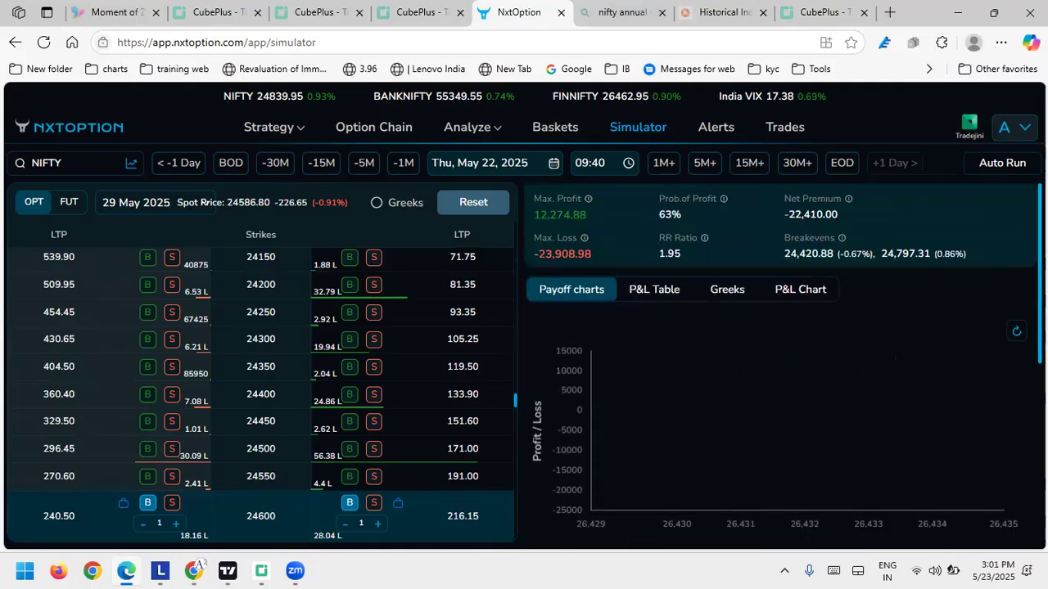
pyautogui.scroll(-5, 1030, 275)
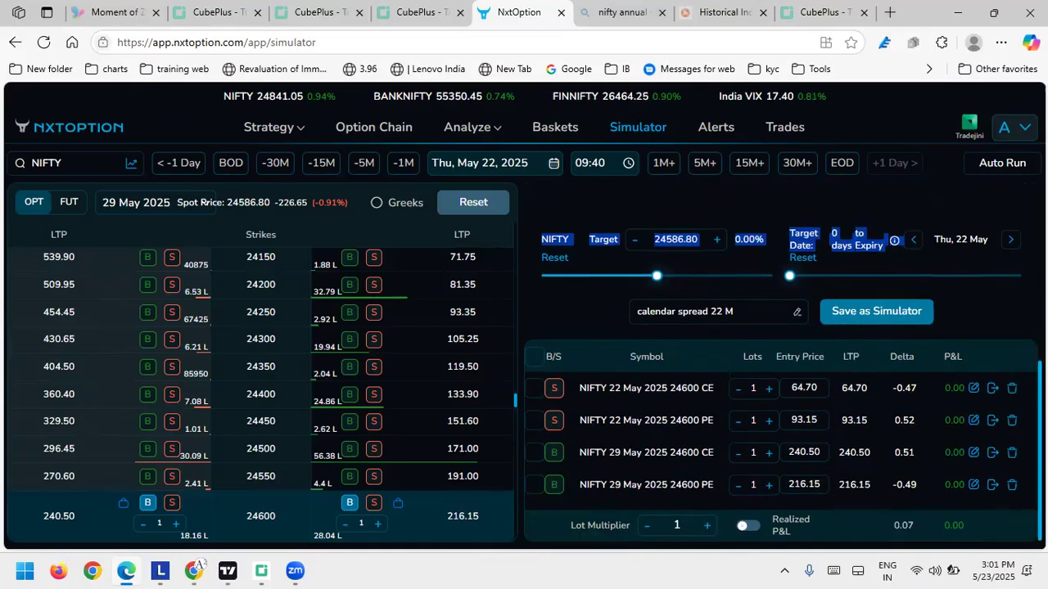
pyautogui.click(1009, 303)
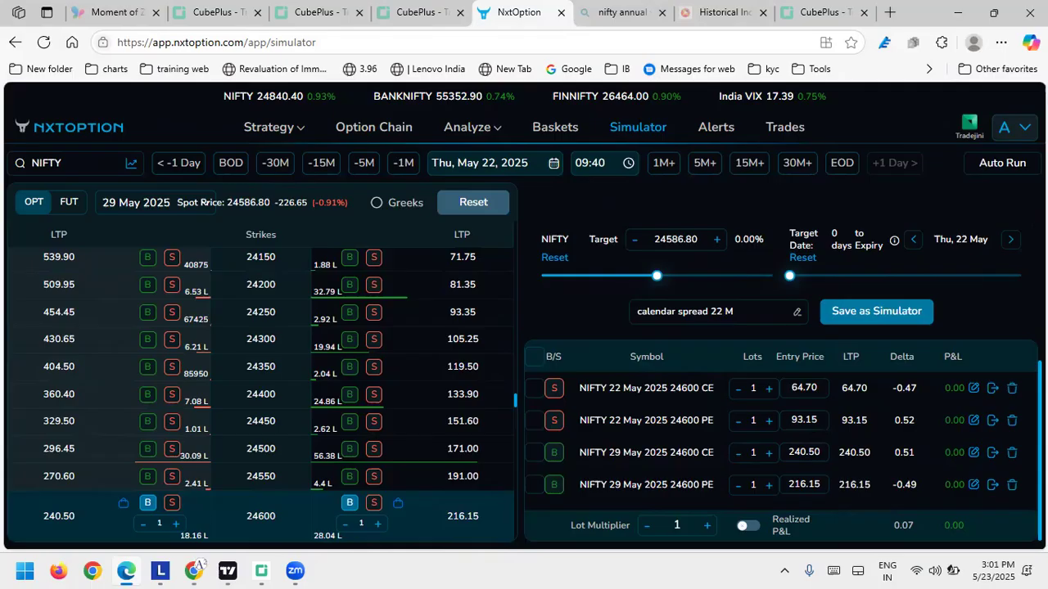
pyautogui.scroll(5, 784, 369)
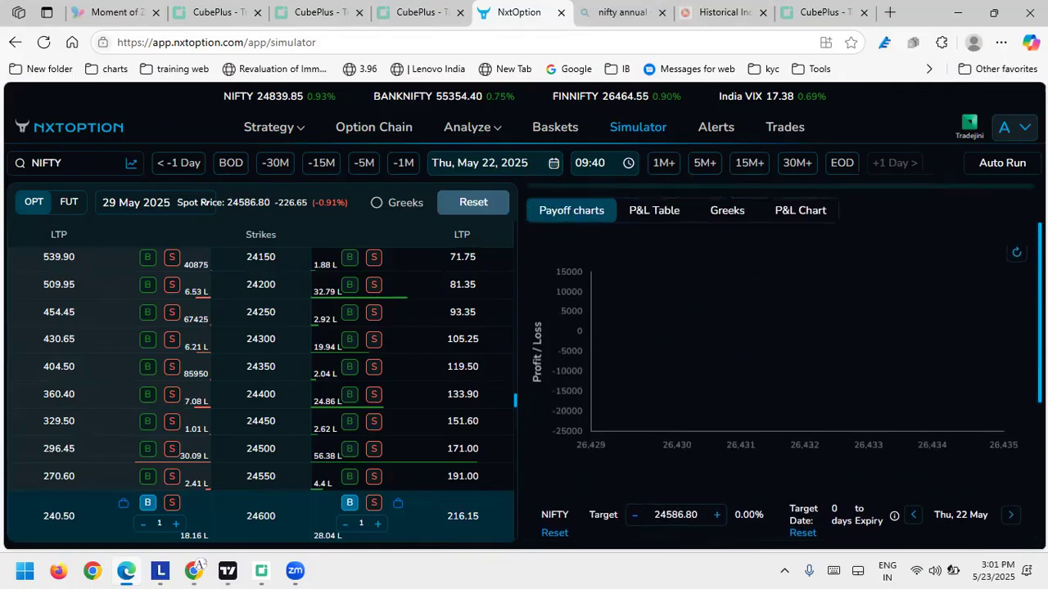
# Review the Greeks, P&L chart and payoff views, ending on the P&L table totalling 298.80
pyautogui.click(662, 292)
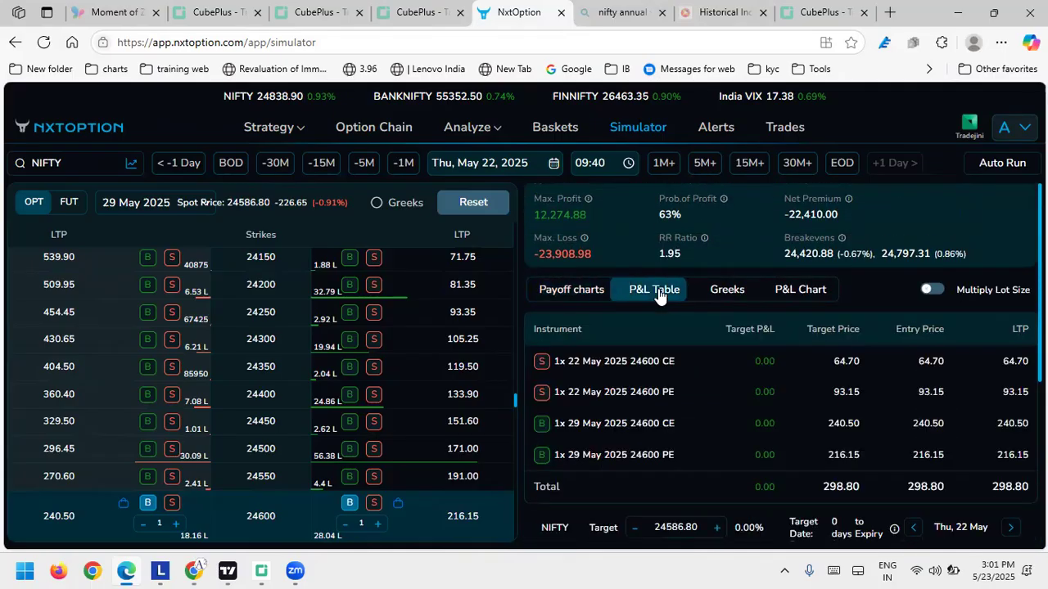
pyautogui.click(731, 299)
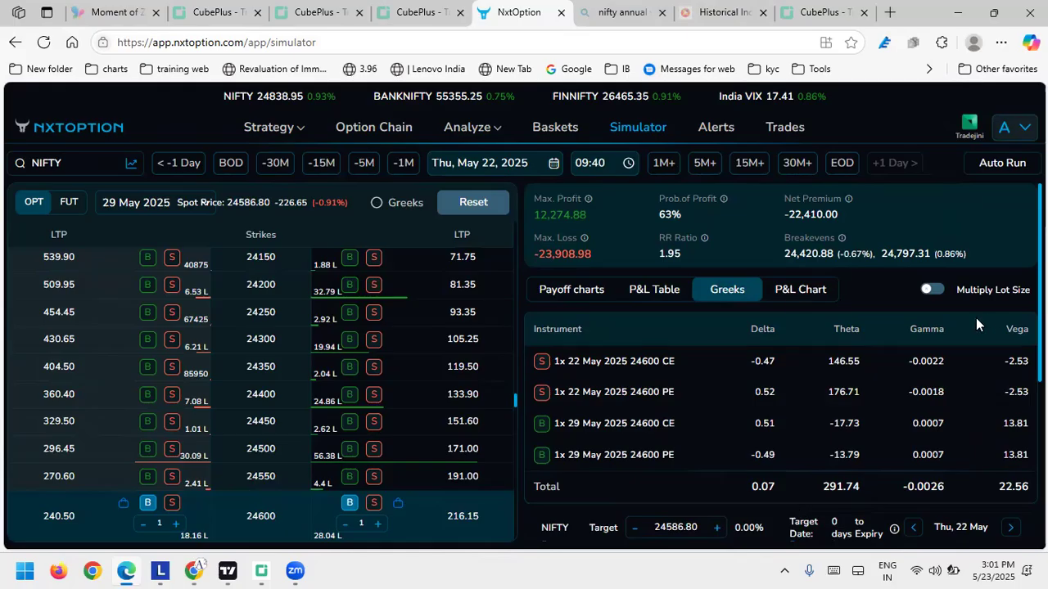
pyautogui.click(794, 296)
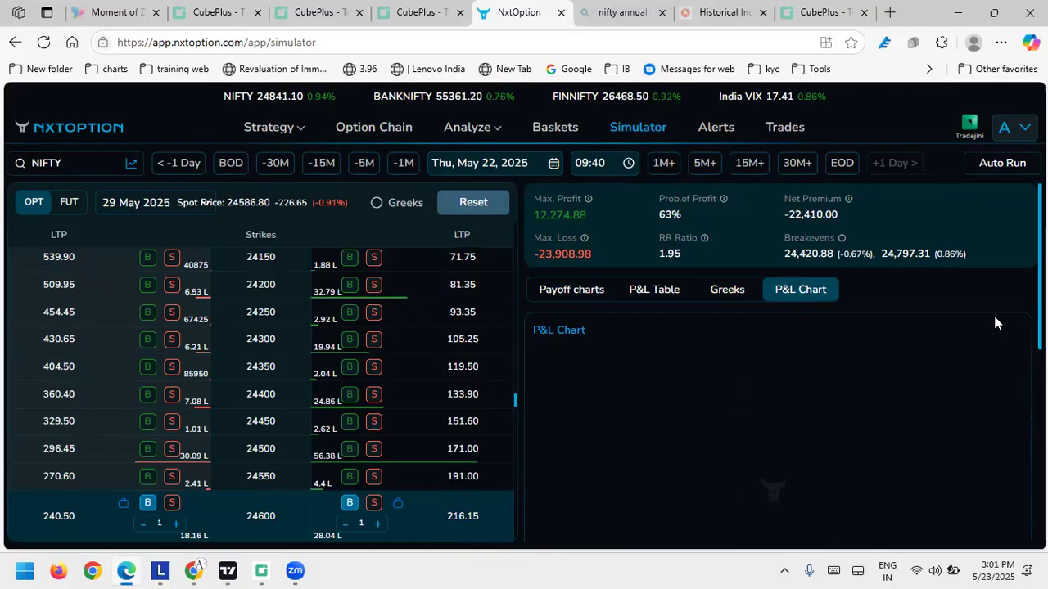
pyautogui.click(562, 300)
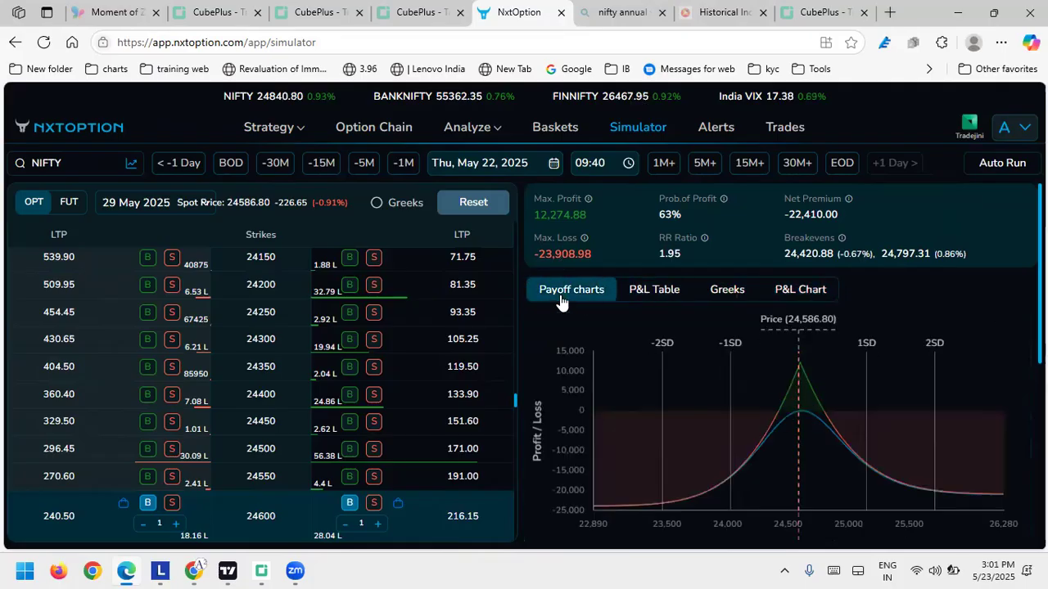
pyautogui.scroll(-3, 701, 332)
pyautogui.scroll(2, 696, 311)
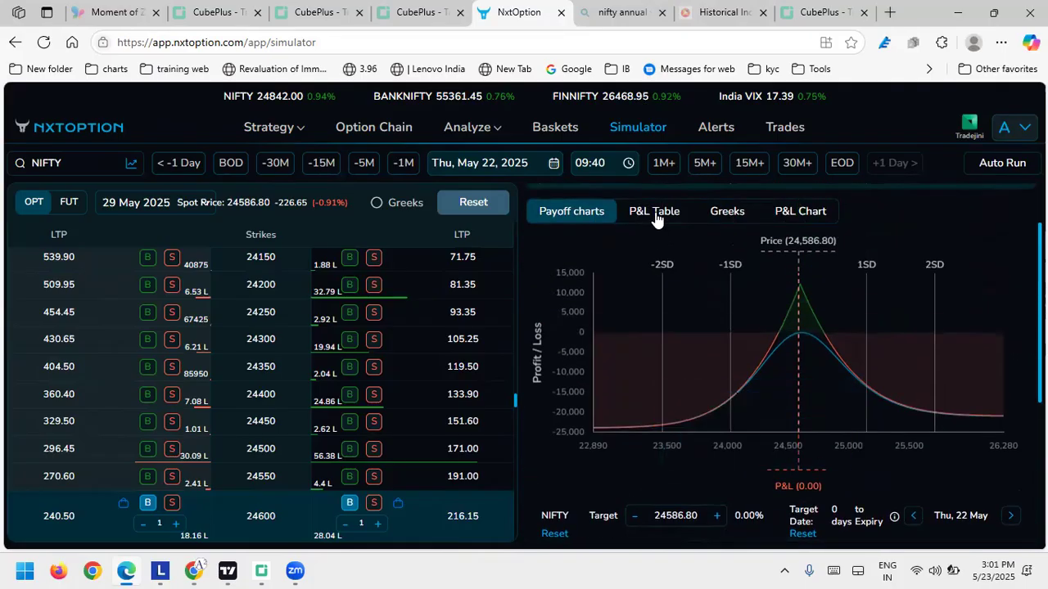
pyautogui.click(656, 216)
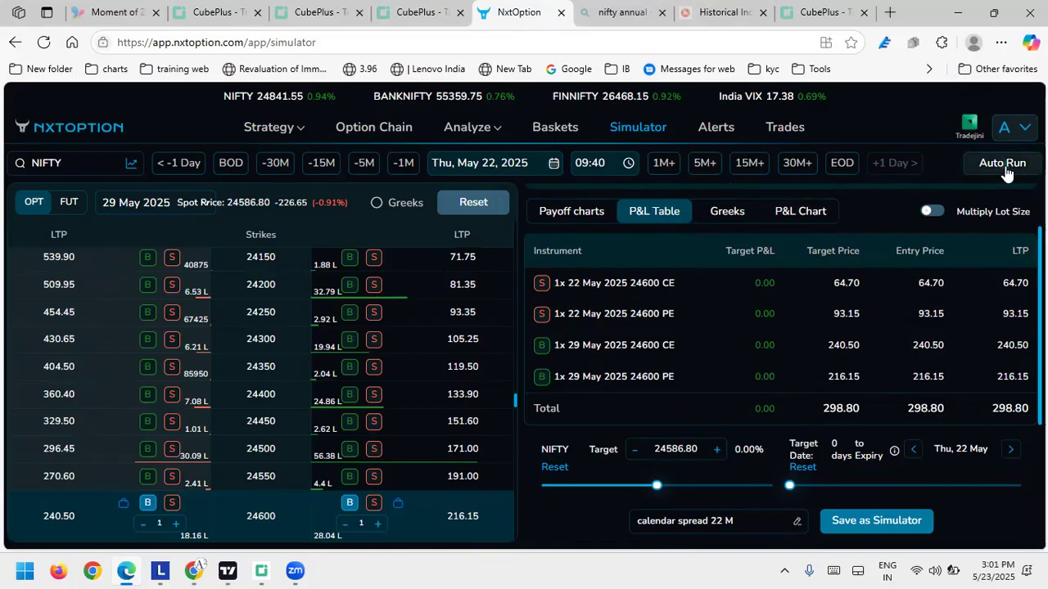
# Turn on Auto Run with a 5M replay interval
pyautogui.click(1004, 164)
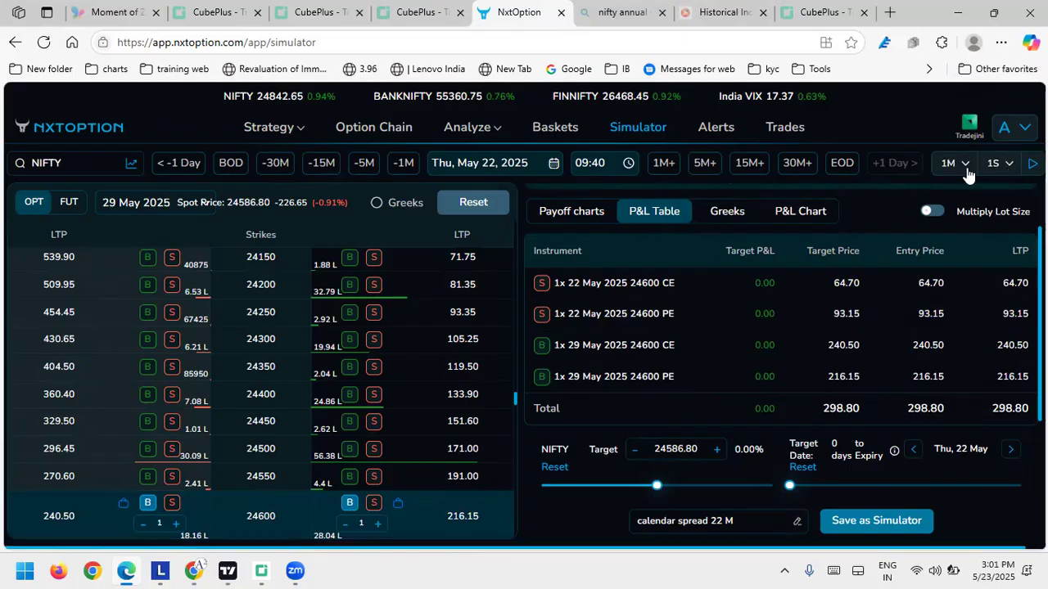
pyautogui.click(966, 165)
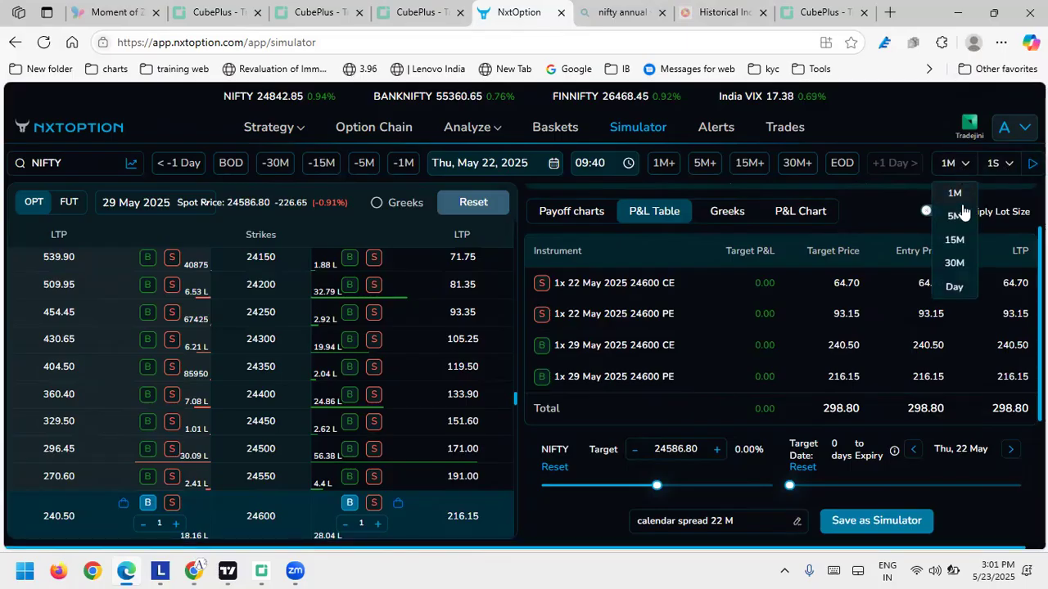
pyautogui.click(961, 214)
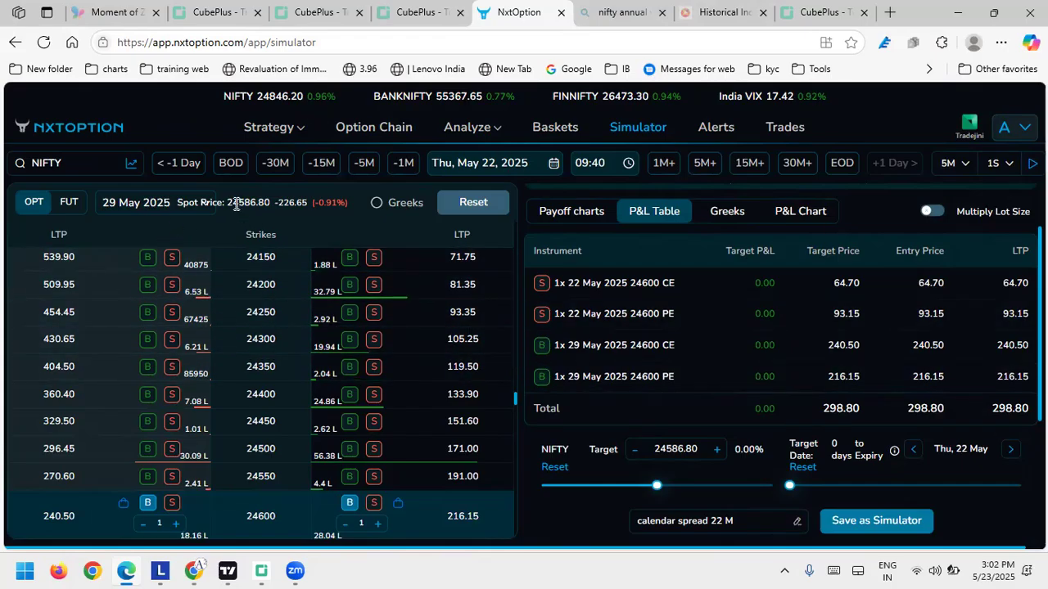
# Highlight the 24586.80 spot price and readjust the page zoom
pyautogui.moveTo(229, 203); pyautogui.dragTo(273, 207)
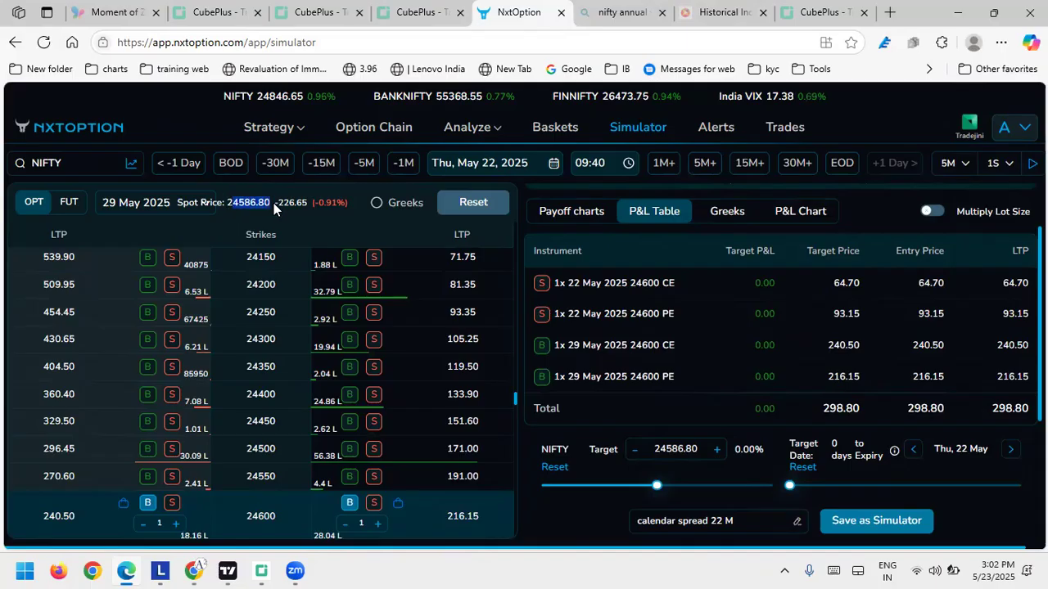
pyautogui.hotkey('ctrl', '+')
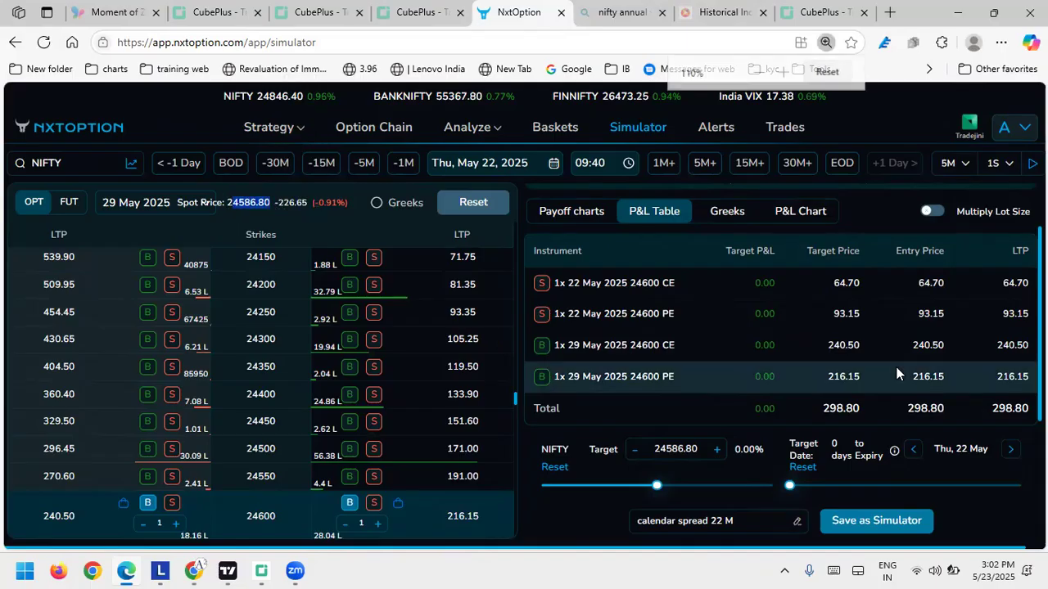
pyautogui.hotkey('ctrl', '-')
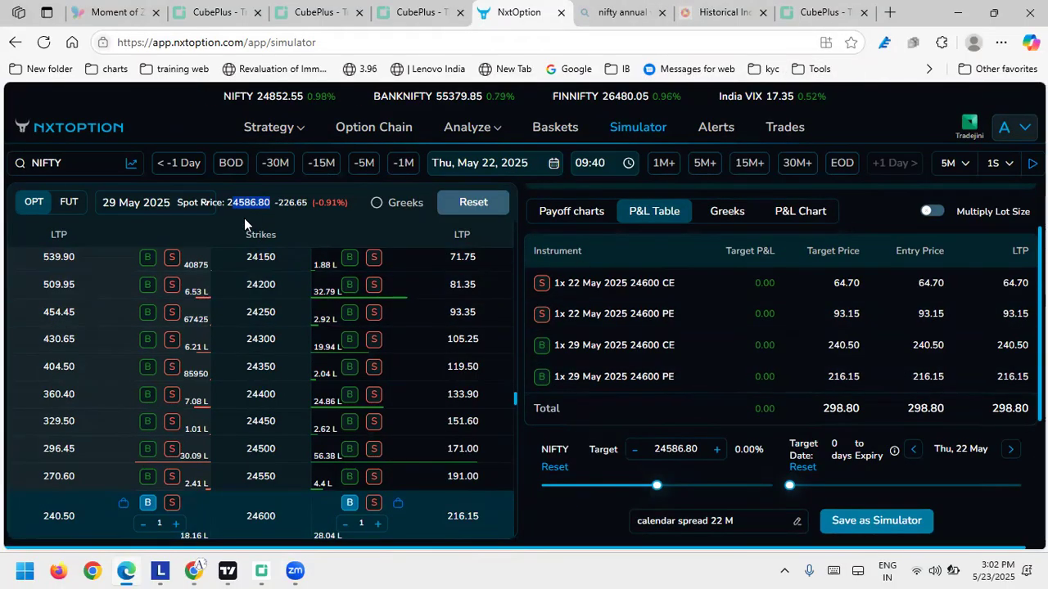
pyautogui.click(226, 202)
pyautogui.moveTo(226, 202); pyautogui.dragTo(263, 211)
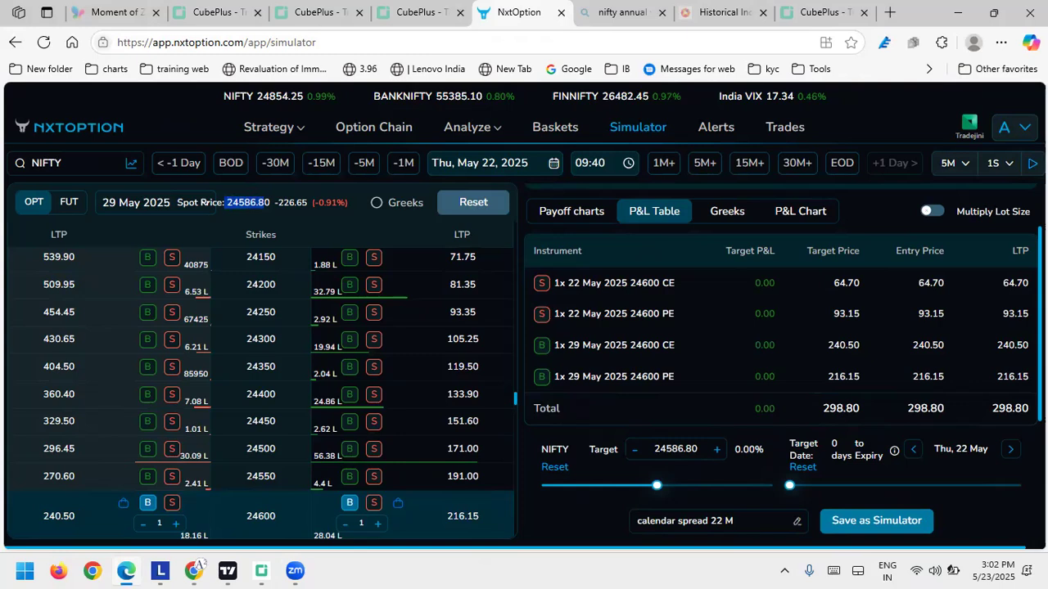
# Play the replay to 10:40 and view the spread's P&L chart, about 3,528.75
pyautogui.click(1033, 163)
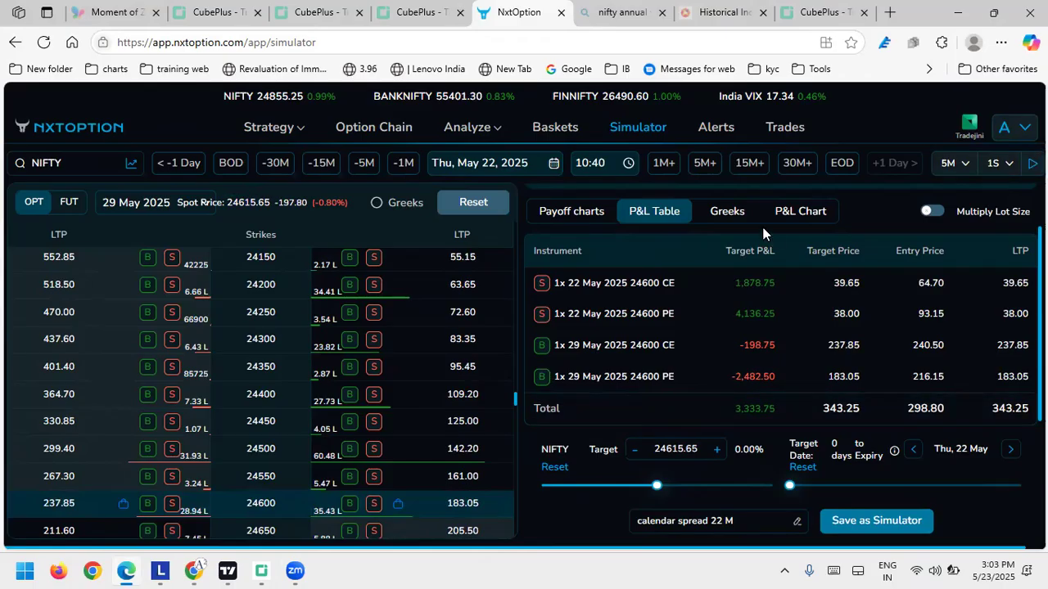
pyautogui.click(782, 211)
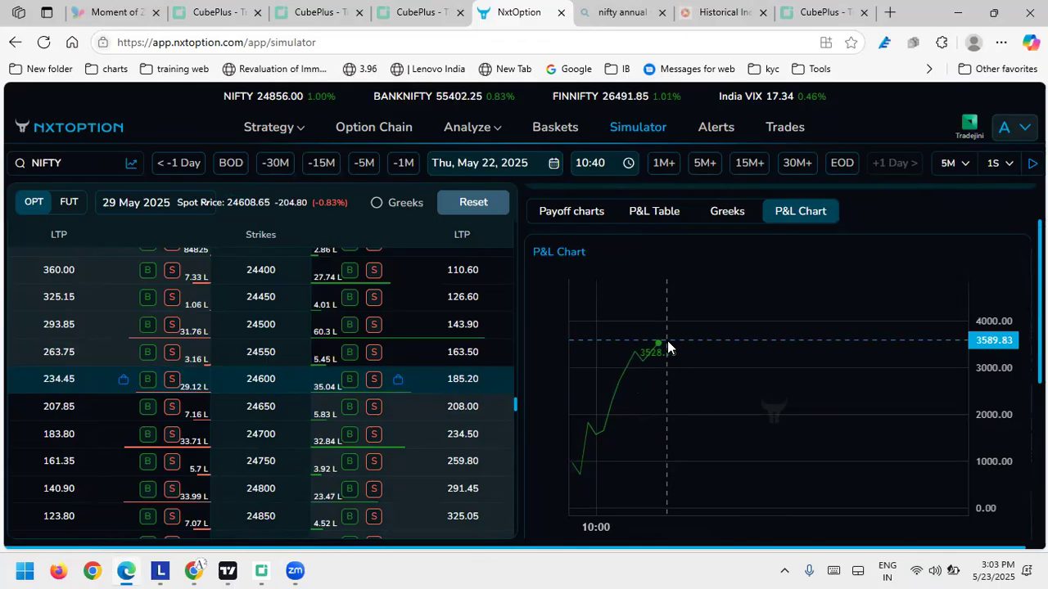
# Return to the per-leg P&L table and resume the replay to 12:10, totalling 2,985.00
pyautogui.click(666, 215)
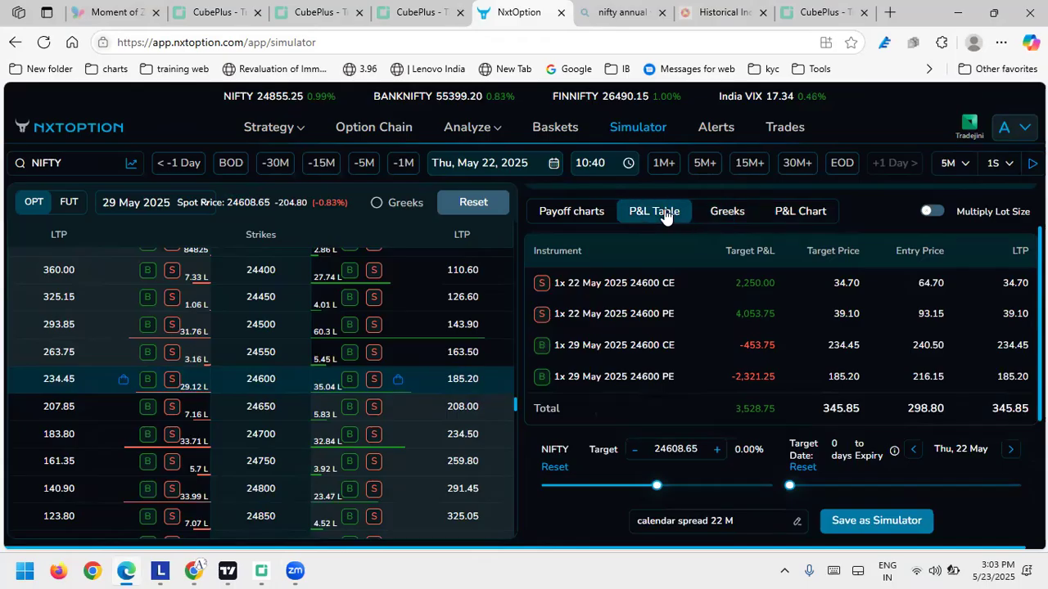
pyautogui.click(1033, 163)
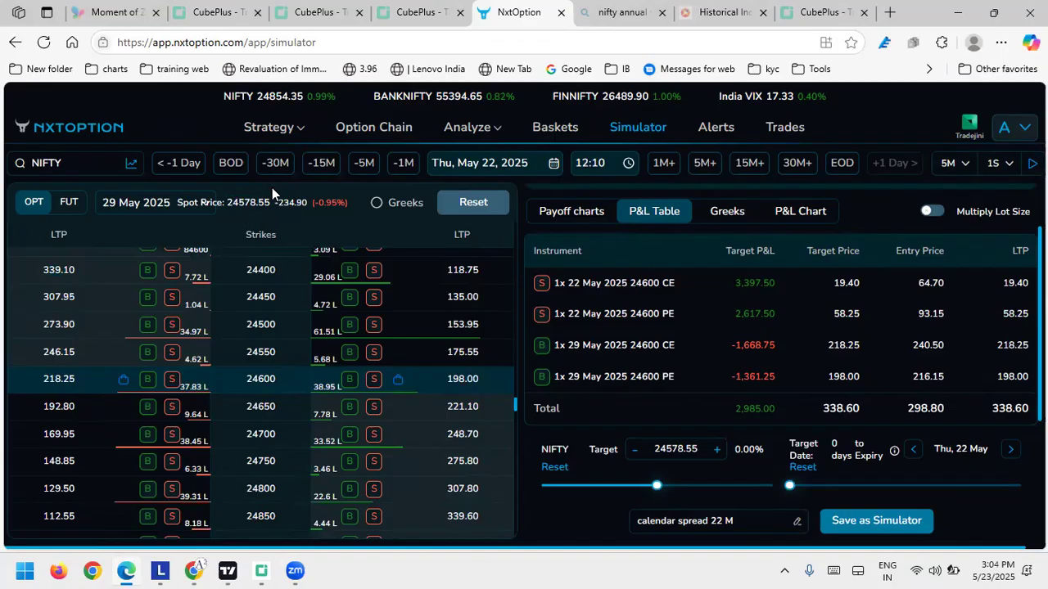
# Draw vertical lines at 12:06 and 12:48 on the 22 May NIFTY chart, then minimize TradingView
pyautogui.click(231, 570)
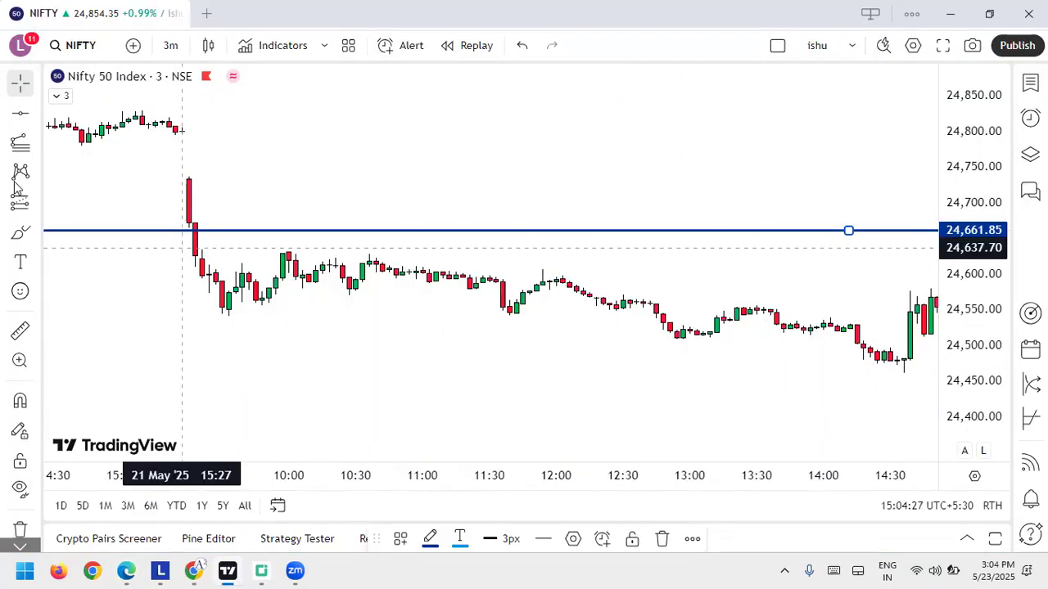
pyautogui.click(35, 115)
pyautogui.click(62, 292)
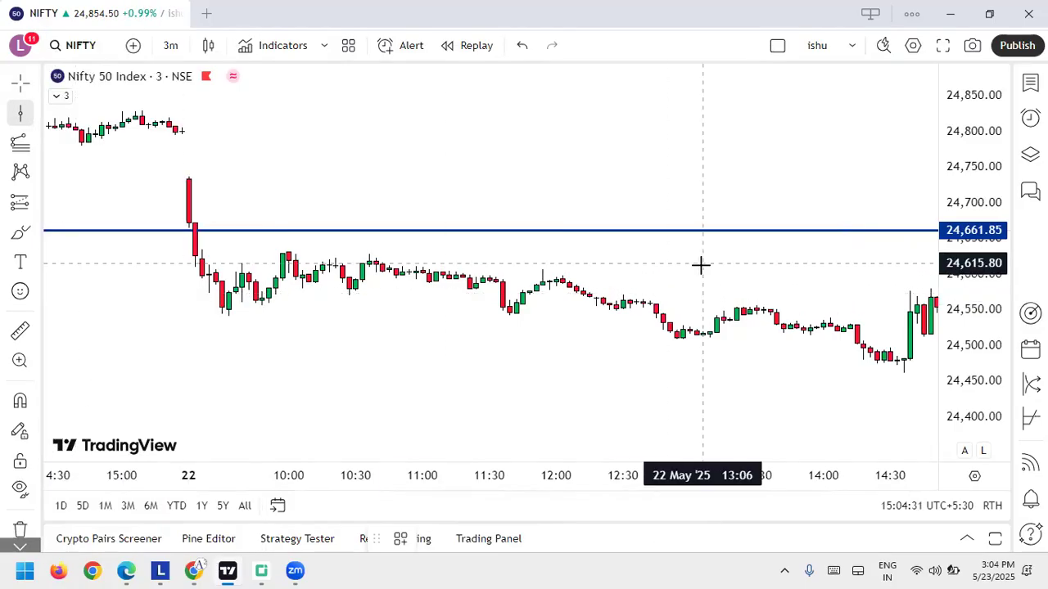
pyautogui.click(569, 256)
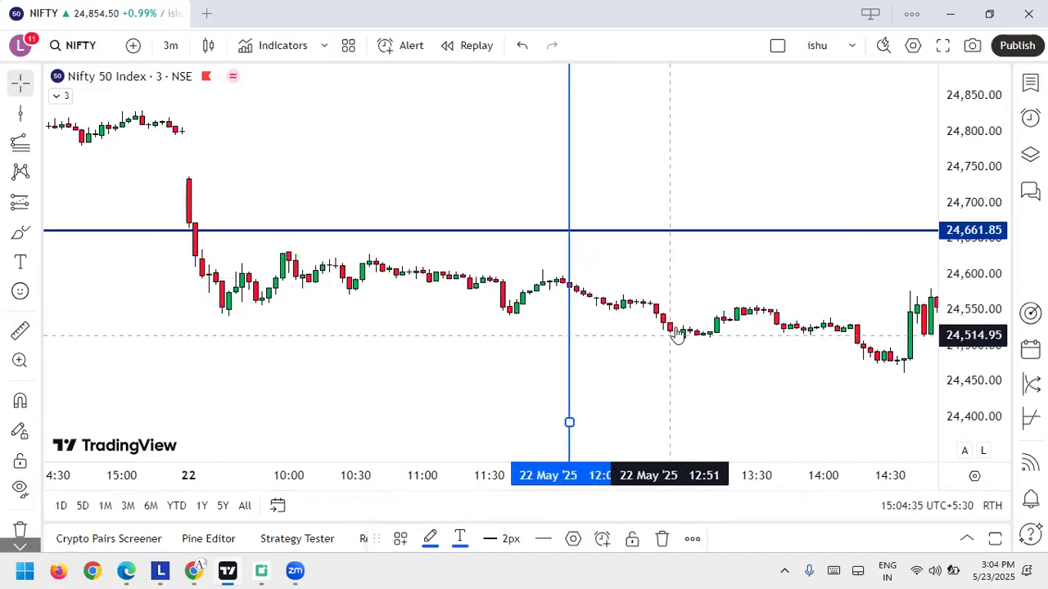
pyautogui.hotkey('alt', 'v')
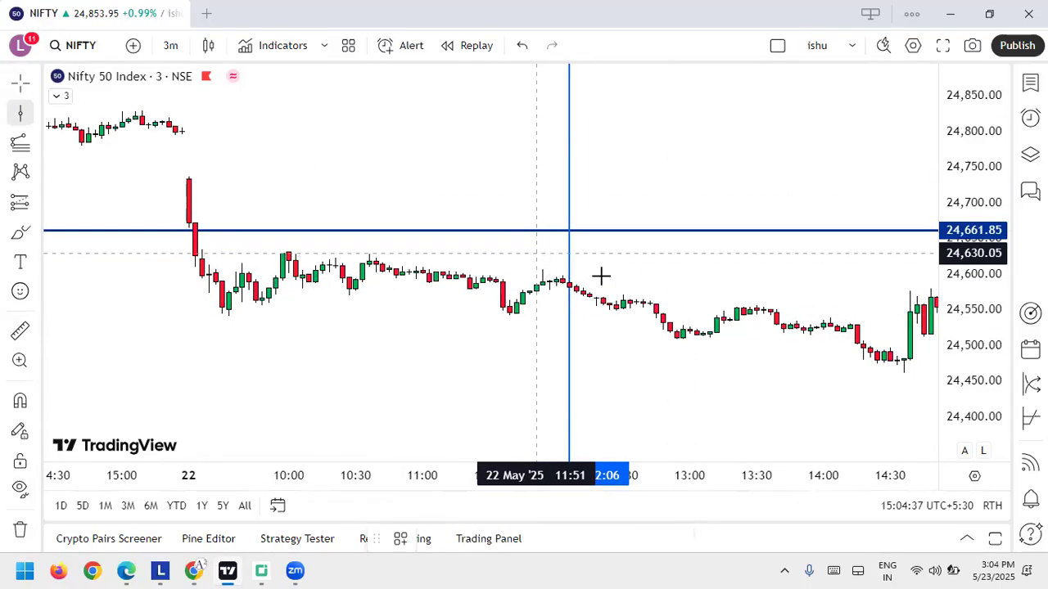
pyautogui.click(663, 422)
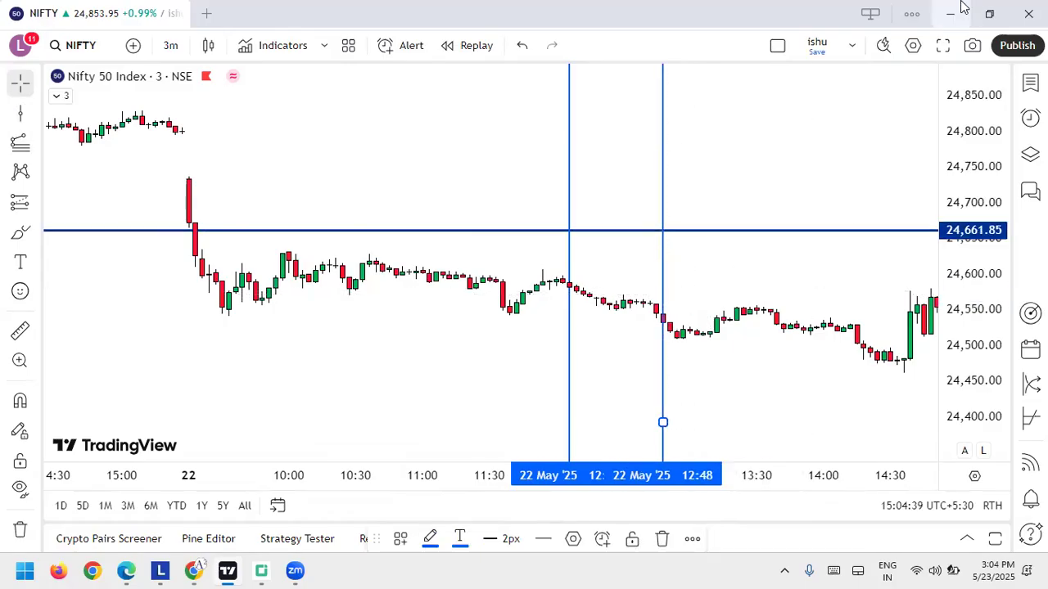
pyautogui.click(952, 19)
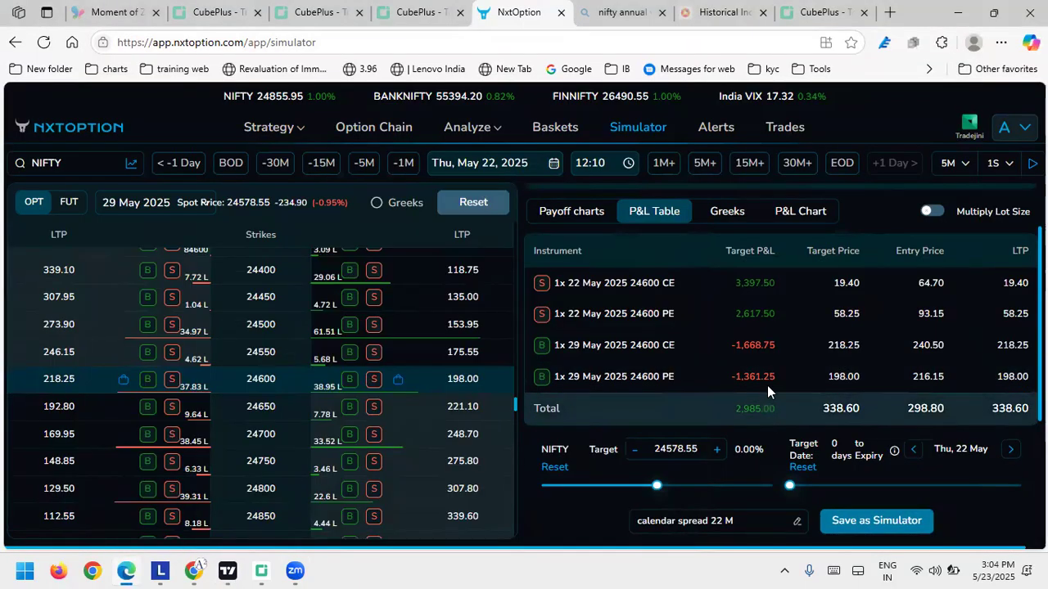
# Watch the P&L chart as the replay reaches 12:40 at 2,655.00, then bring up the NIFTY chart
pyautogui.click(807, 211)
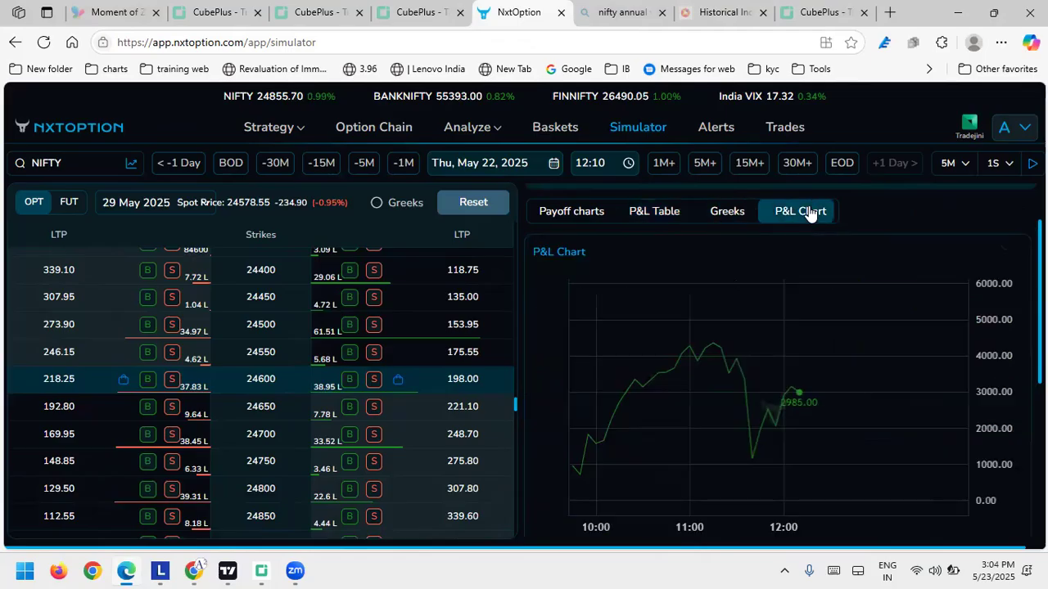
pyautogui.moveTo(715, 337)
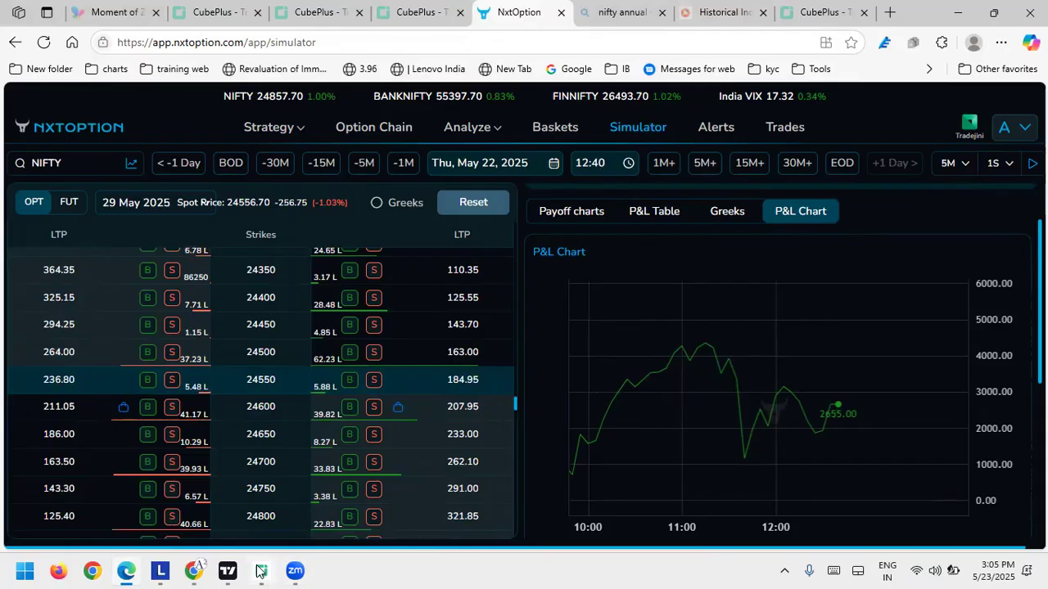
pyautogui.click(228, 571)
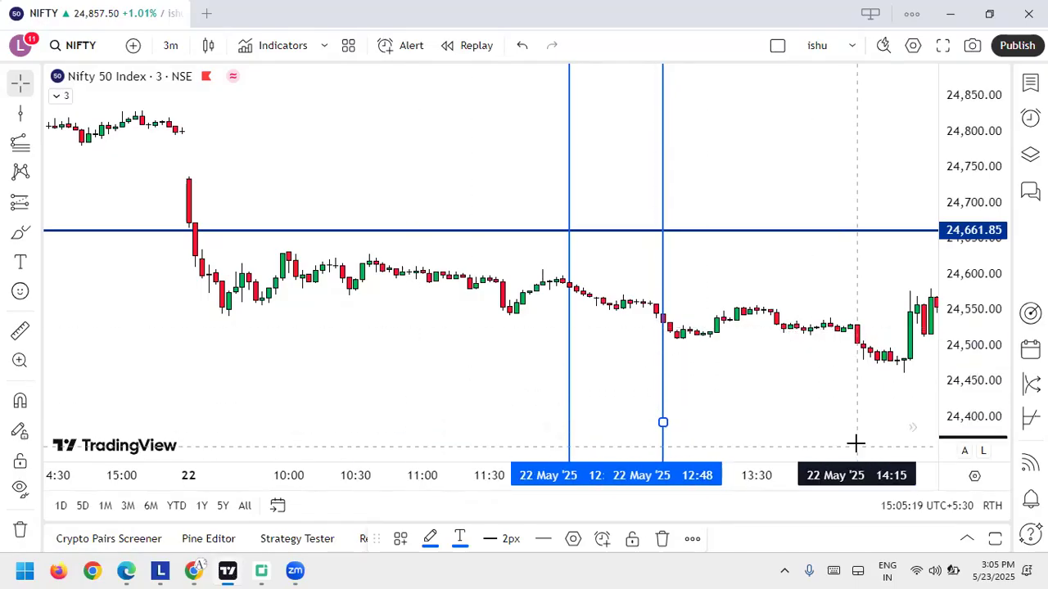
# Minimize TradingView to return to the simulator's P&L chart at 2,655.00
pyautogui.click(948, 17)
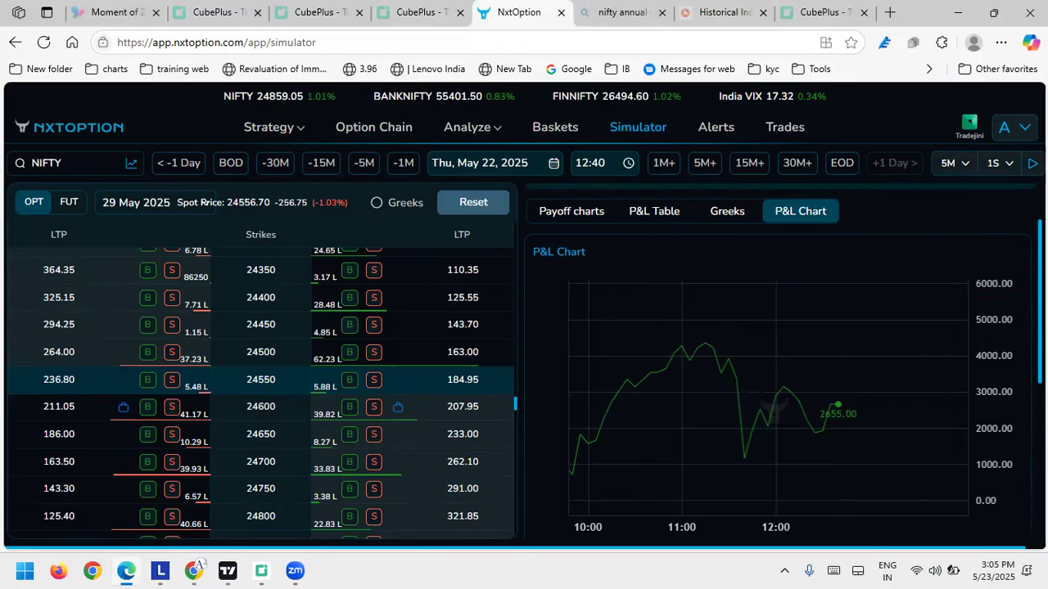
# Replay to 13:25, compare with the NIFTY chart, then resume playback to 14:15 at 1,485.00
pyautogui.press('space')
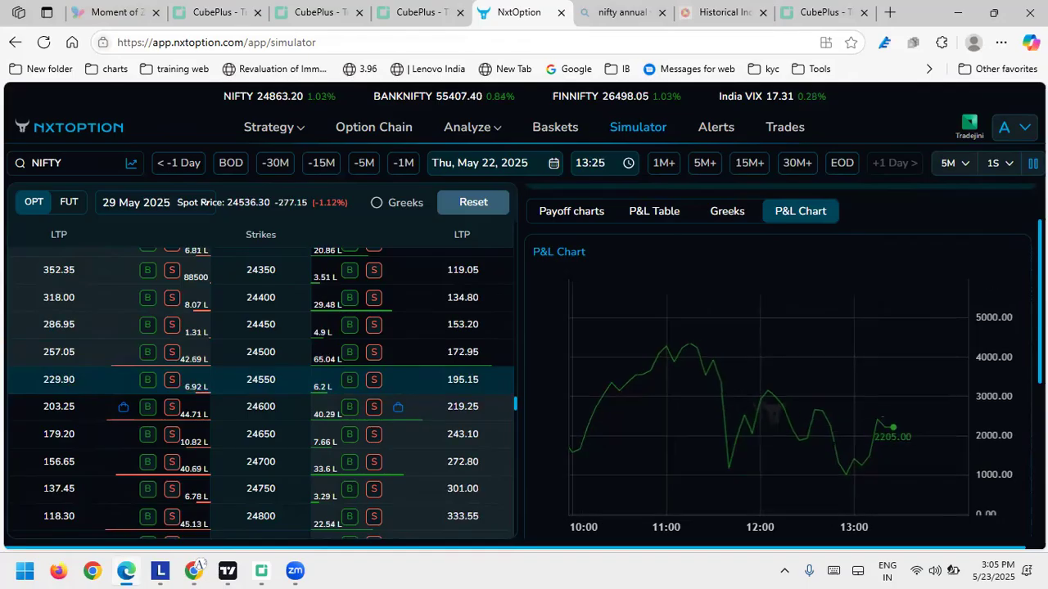
pyautogui.click(1034, 163)
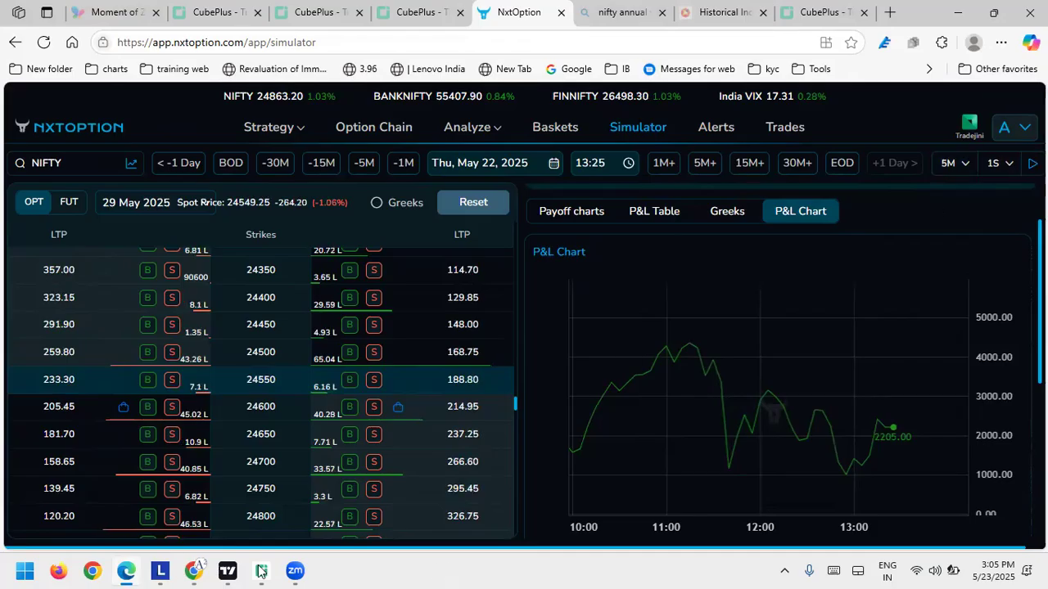
pyautogui.click(227, 571)
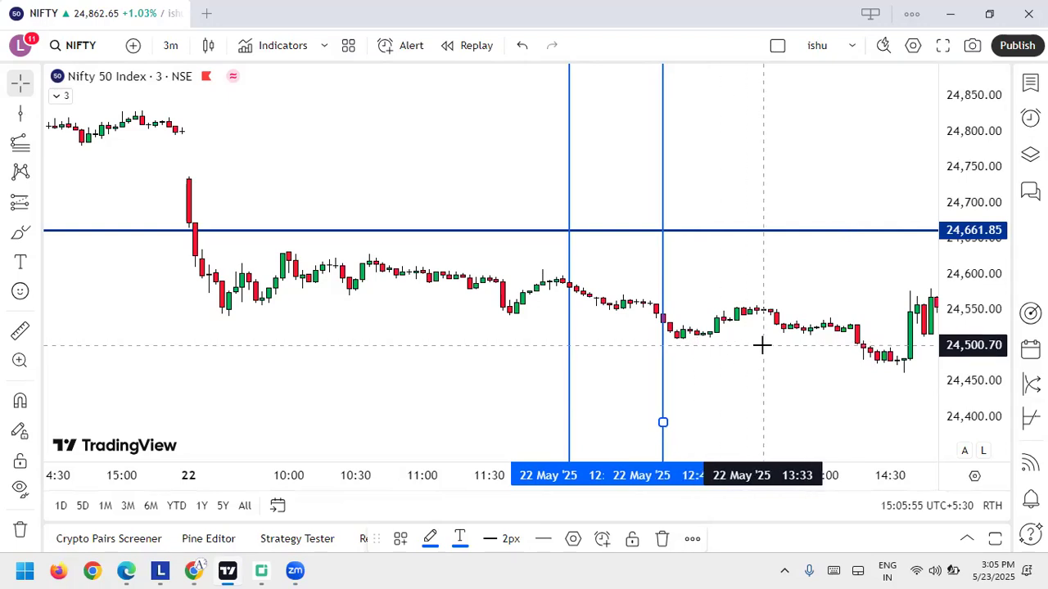
pyautogui.click(950, 13)
pyautogui.click(1033, 163)
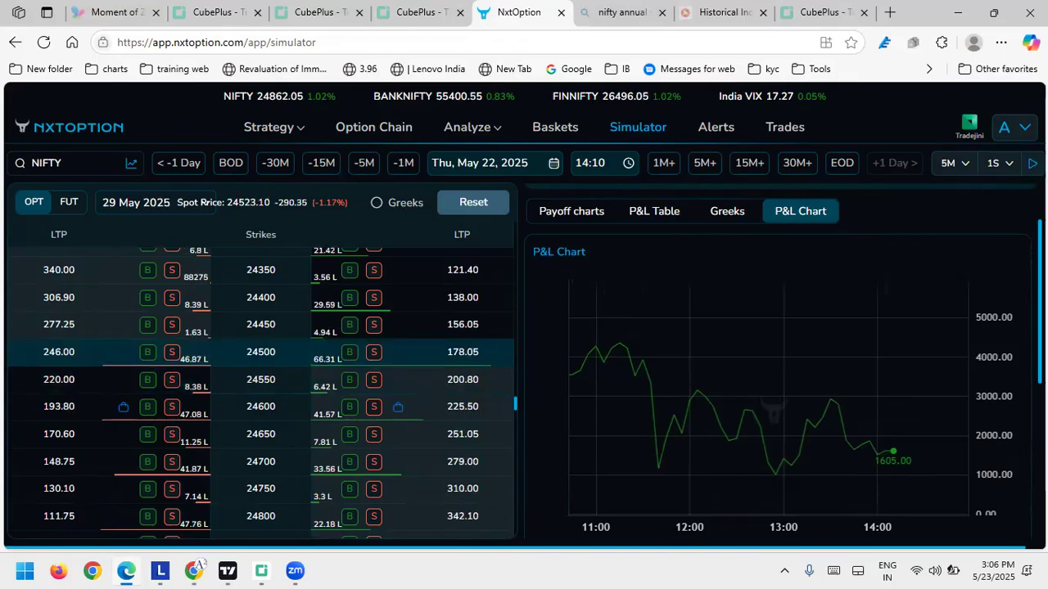
# Show the per-leg P&L table and highlight the 24600 PE's entry 93.15 and current 120.70 prices
pyautogui.click(642, 215)
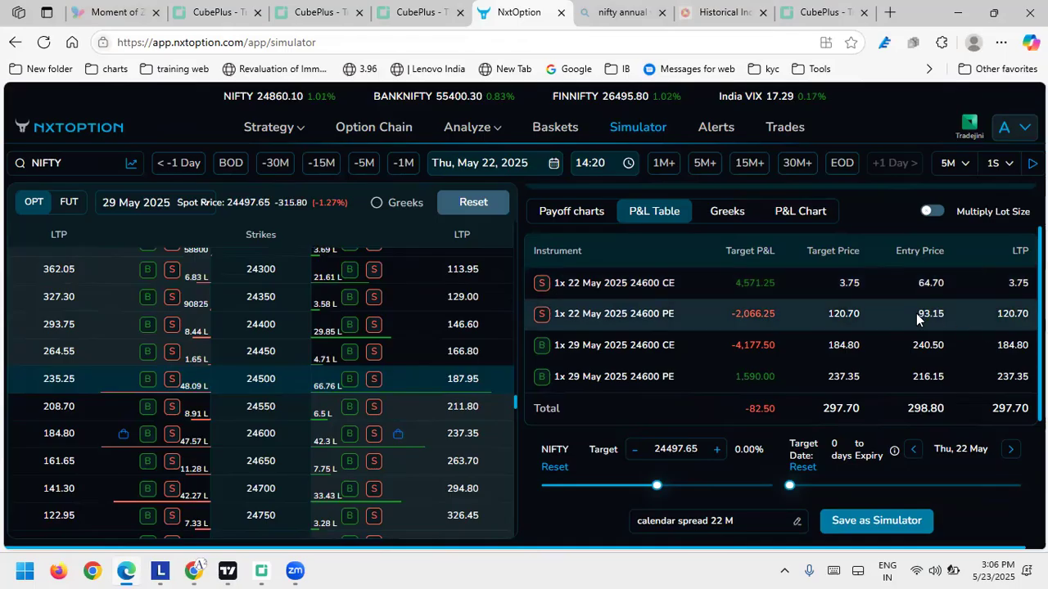
pyautogui.moveTo(917, 314); pyautogui.dragTo(942, 313)
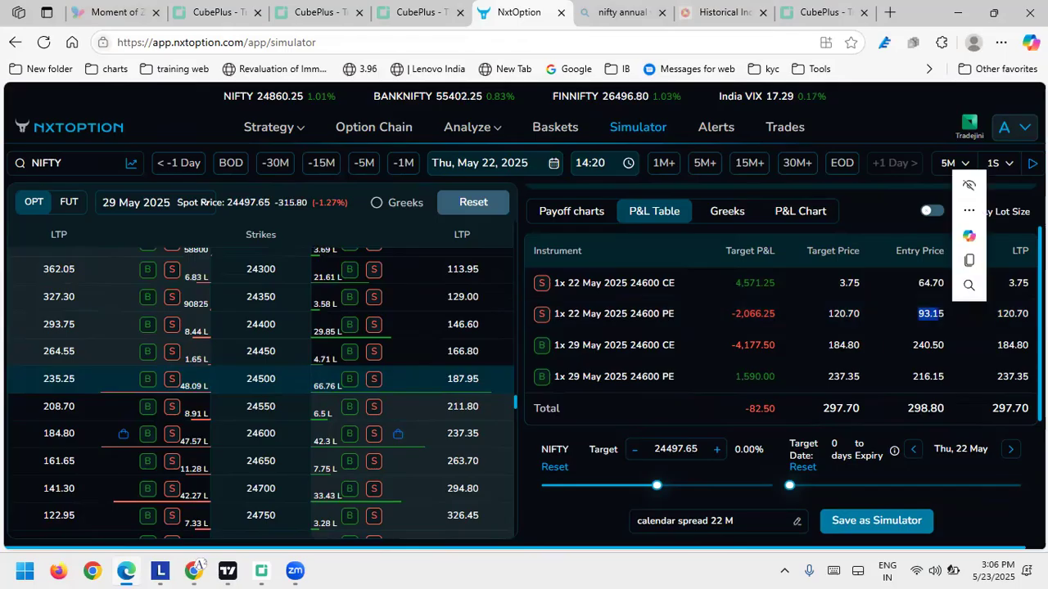
pyautogui.click(1000, 314)
pyautogui.doubleClick(1000, 315)
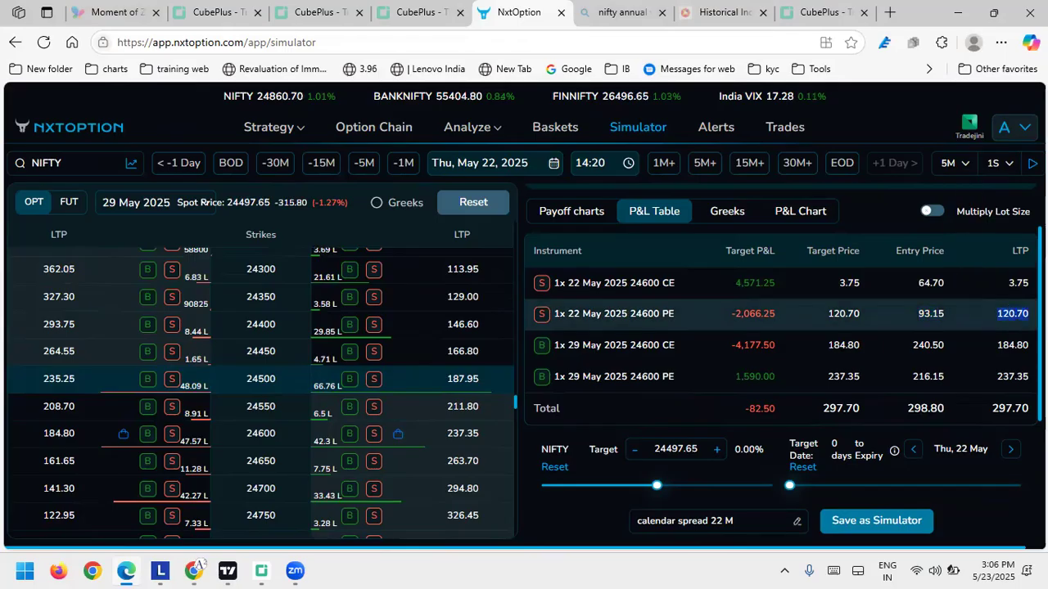
pyautogui.doubleClick(930, 315)
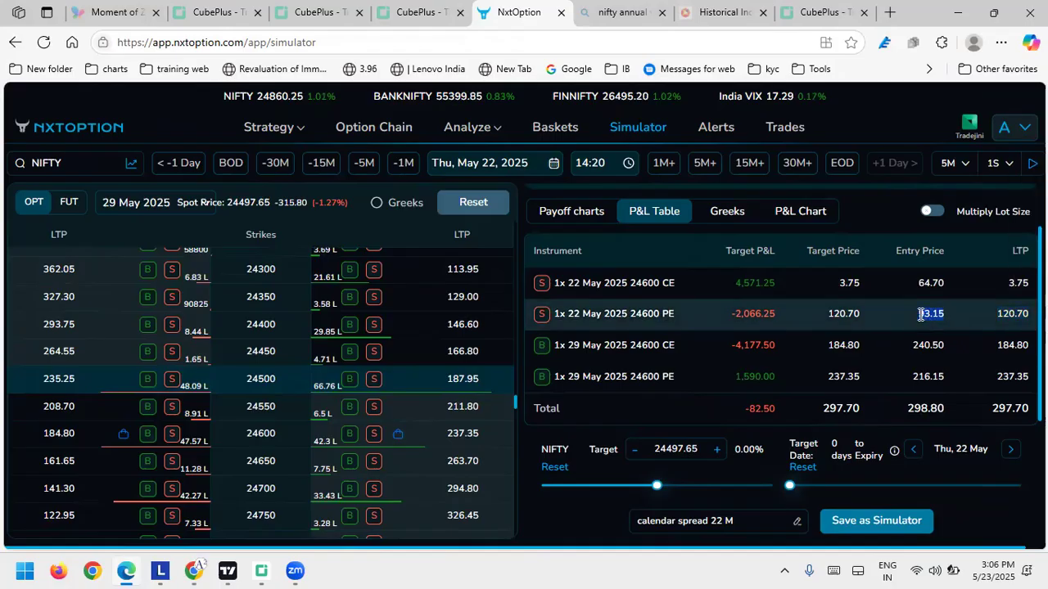
pyautogui.moveTo(994, 315); pyautogui.dragTo(1028, 312)
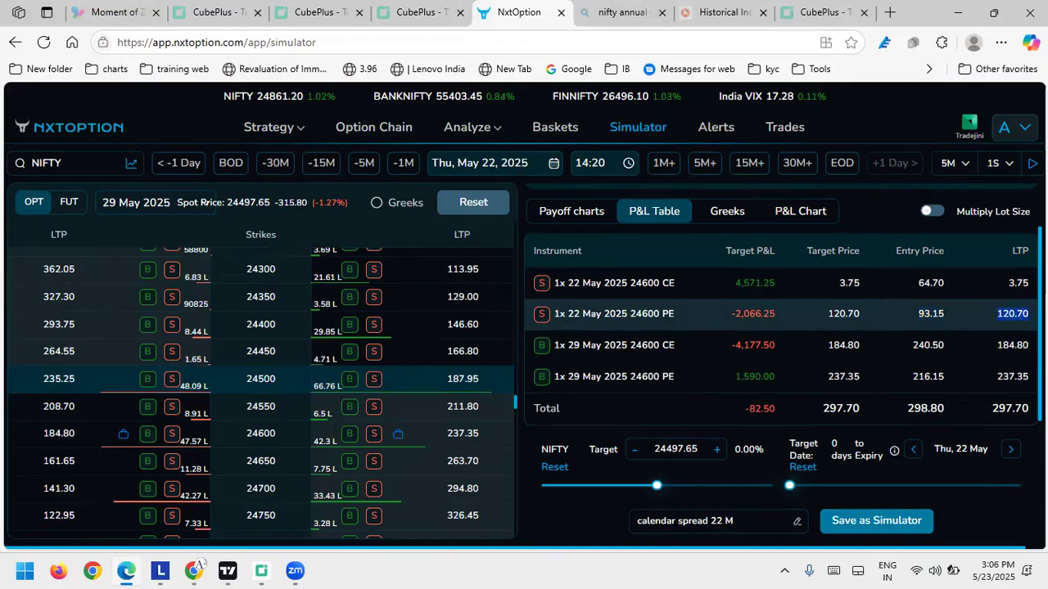
# Highlight the 29 May CE entry 240.50 and PE entry 216.15, then switch to the P&L line chart
pyautogui.click(937, 342)
pyautogui.moveTo(934, 342); pyautogui.dragTo(907, 338)
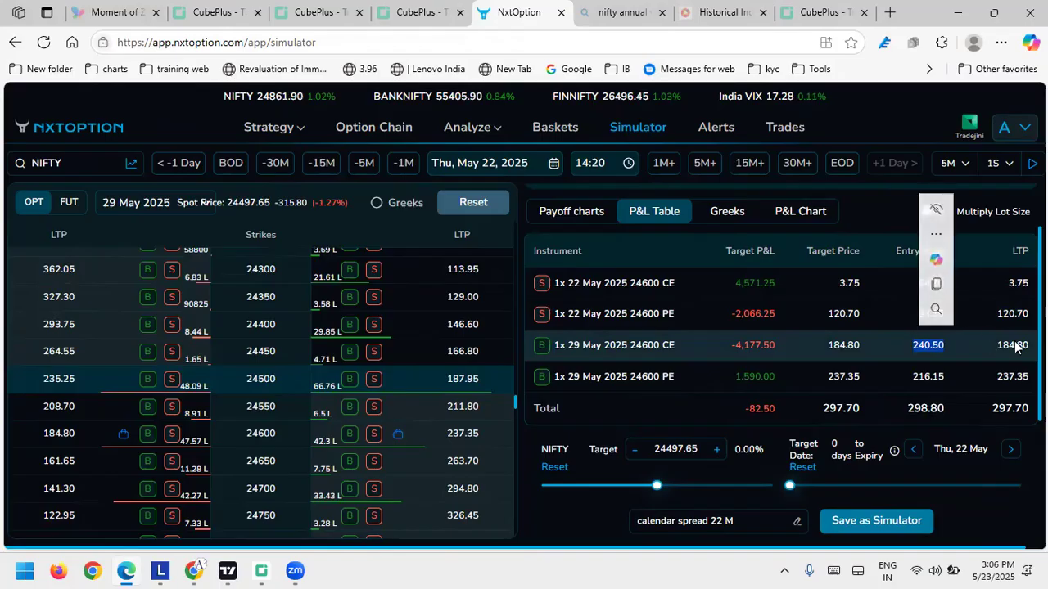
pyautogui.click(943, 377)
pyautogui.moveTo(943, 377); pyautogui.dragTo(912, 382)
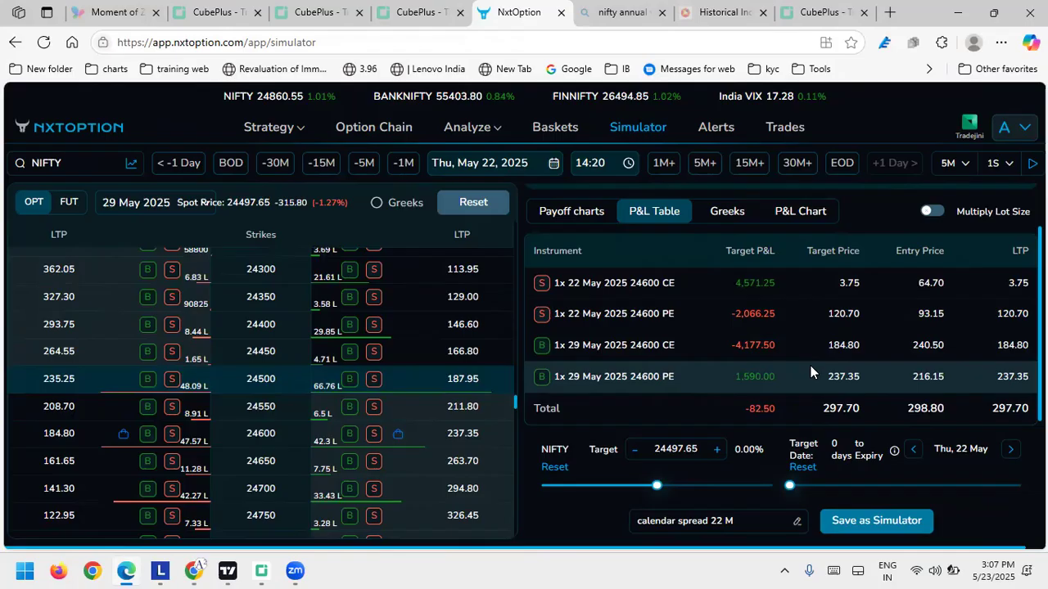
pyautogui.click(800, 212)
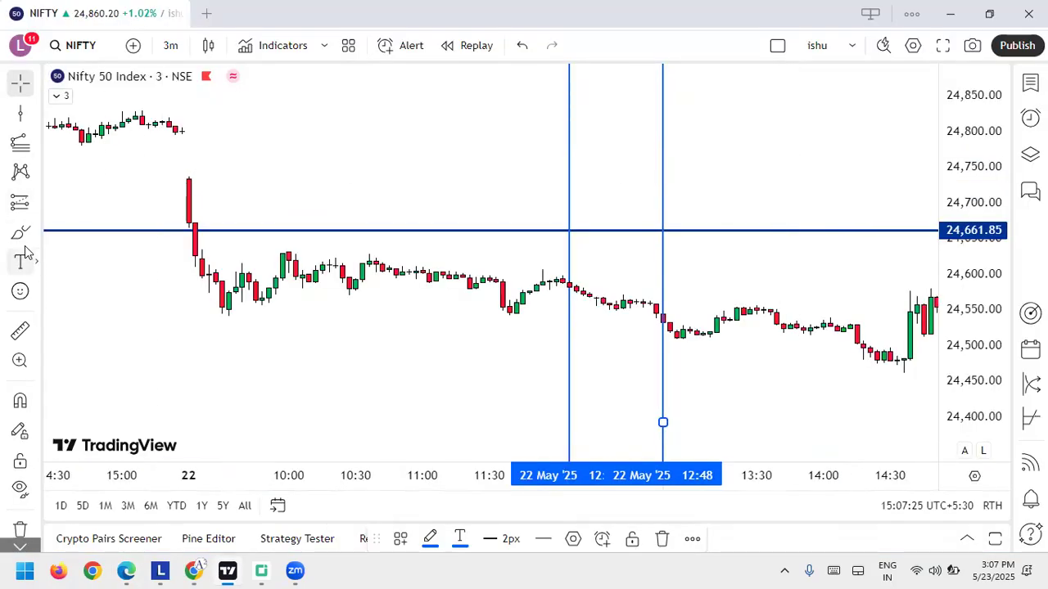
# Brush red strokes along the afternoon dip and an upward projection, then minimize TradingView
pyautogui.click(21, 233)
pyautogui.moveTo(665, 321)
pyautogui.mouseDown()
pyautogui.moveTo(764, 325)
pyautogui.moveTo(880, 362)
pyautogui.moveTo(897, 360)
pyautogui.moveTo(876, 353)
pyautogui.moveTo(898, 350)
pyautogui.mouseUp()
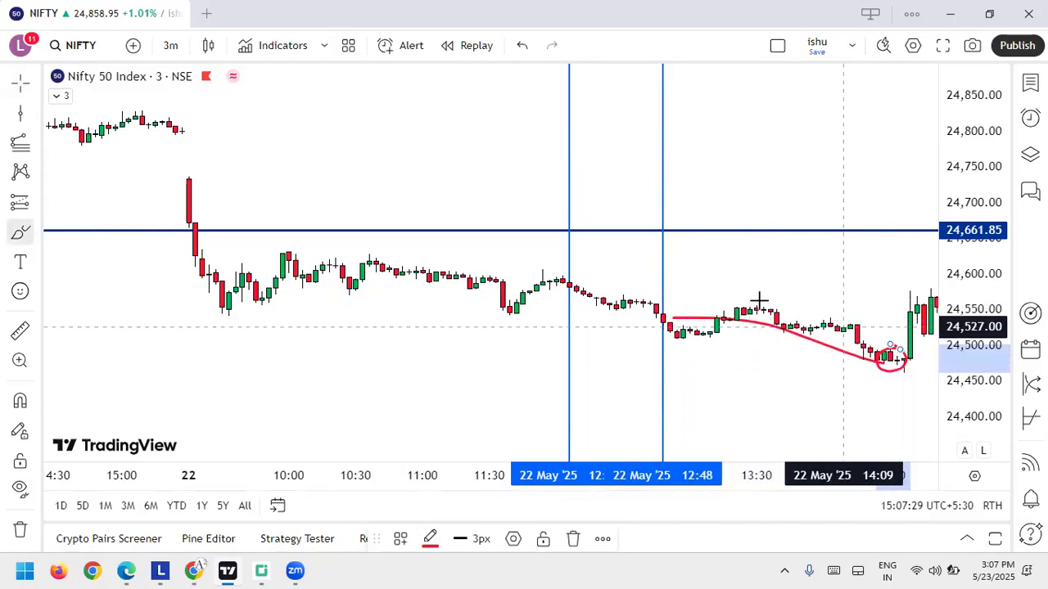
pyautogui.moveTo(599, 269)
pyautogui.mouseDown()
pyautogui.moveTo(809, 150)
pyautogui.moveTo(803, 165)
pyautogui.mouseUp()
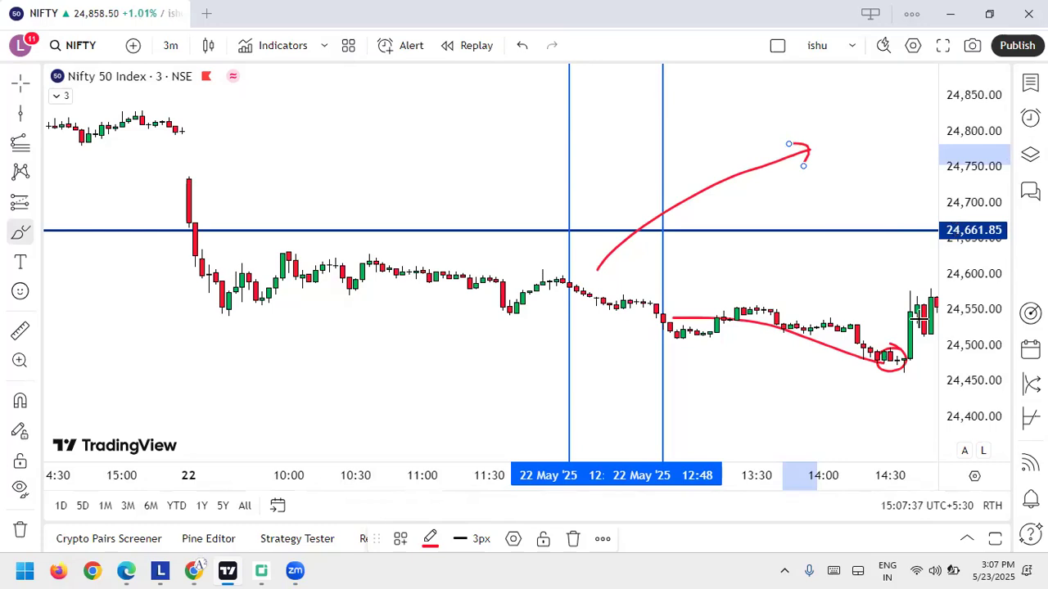
pyautogui.click(950, 13)
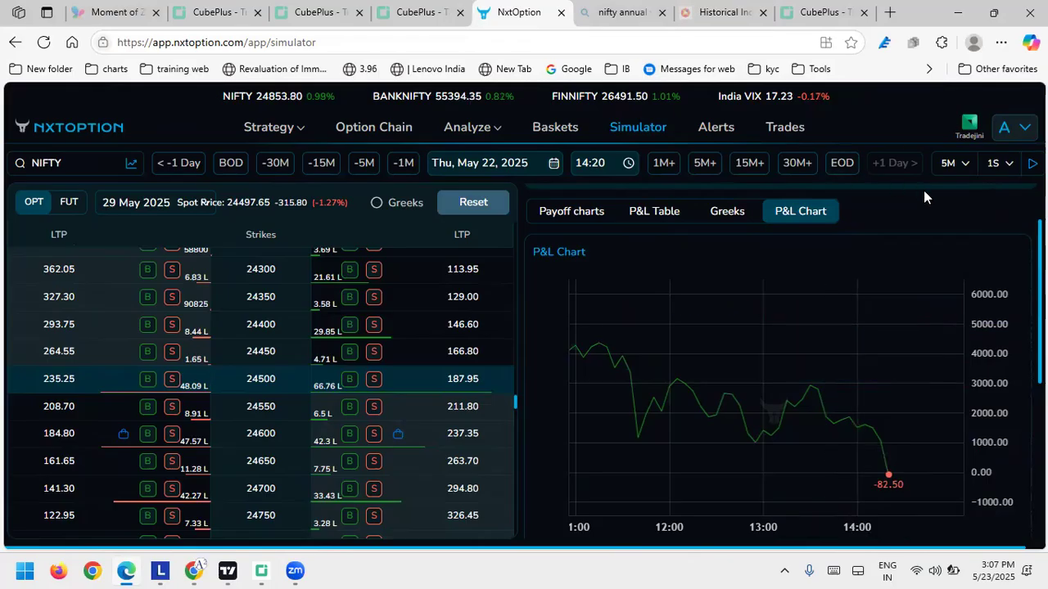
# Replay from 14:20 to 15:25 reaching 6,907.50, then review the Greeks, P&L table and payoff graph
pyautogui.click(1032, 163)
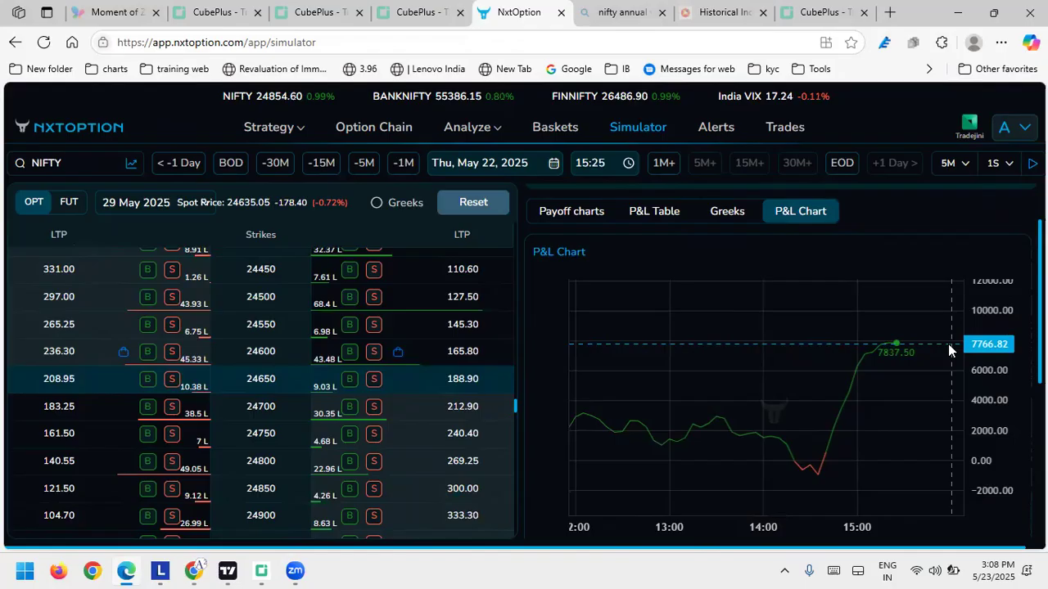
pyautogui.scroll(-3, 948, 350)
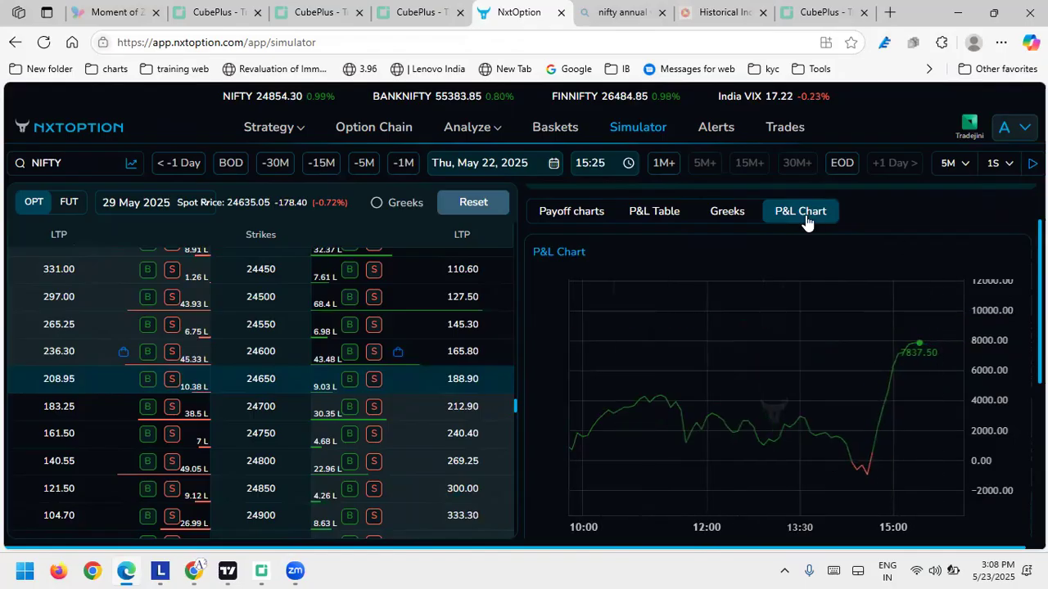
pyautogui.click(733, 216)
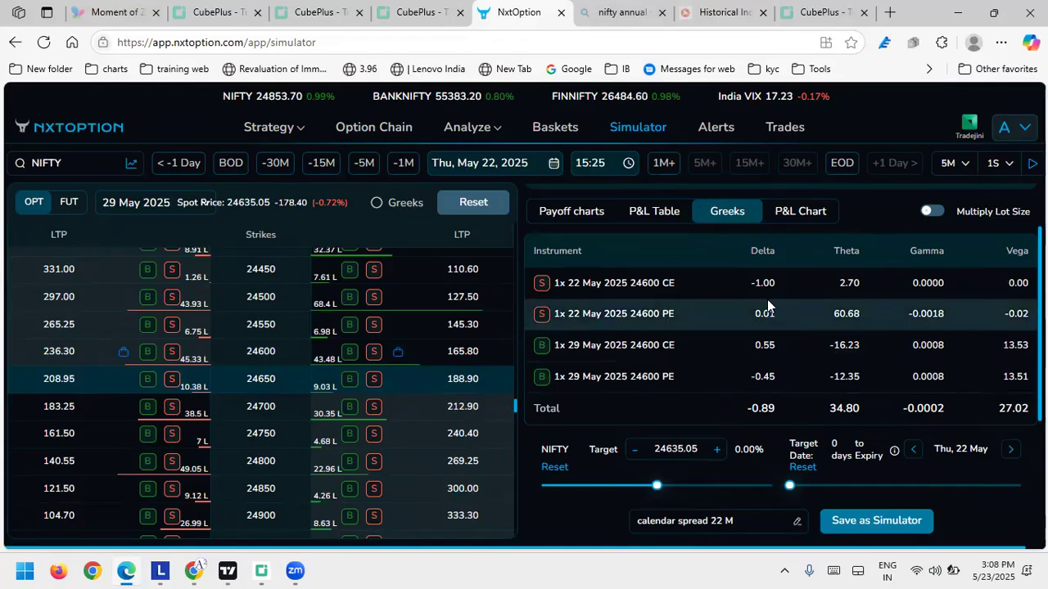
pyautogui.click(645, 215)
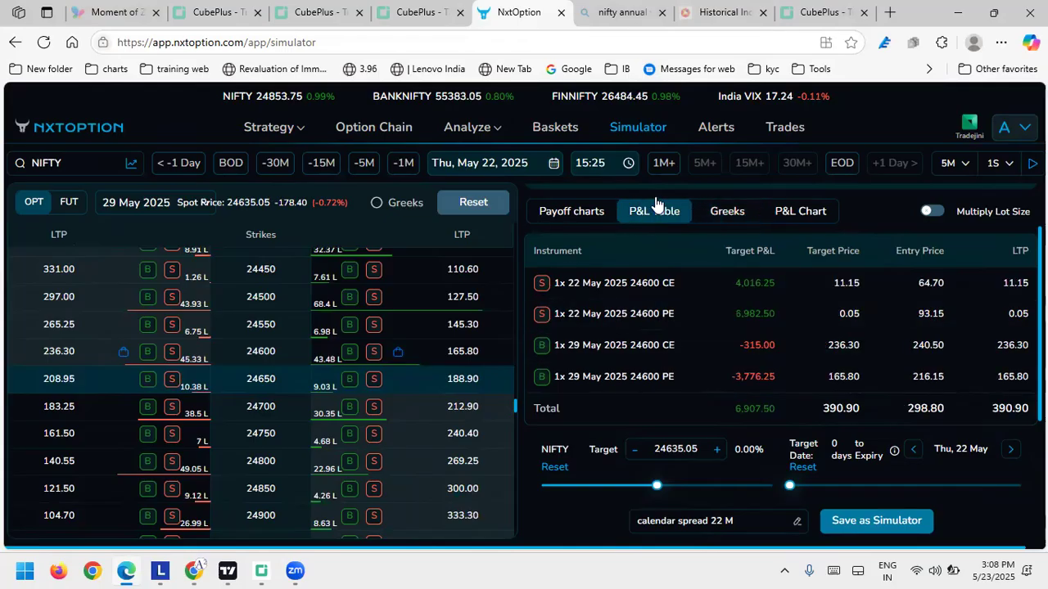
pyautogui.click(569, 213)
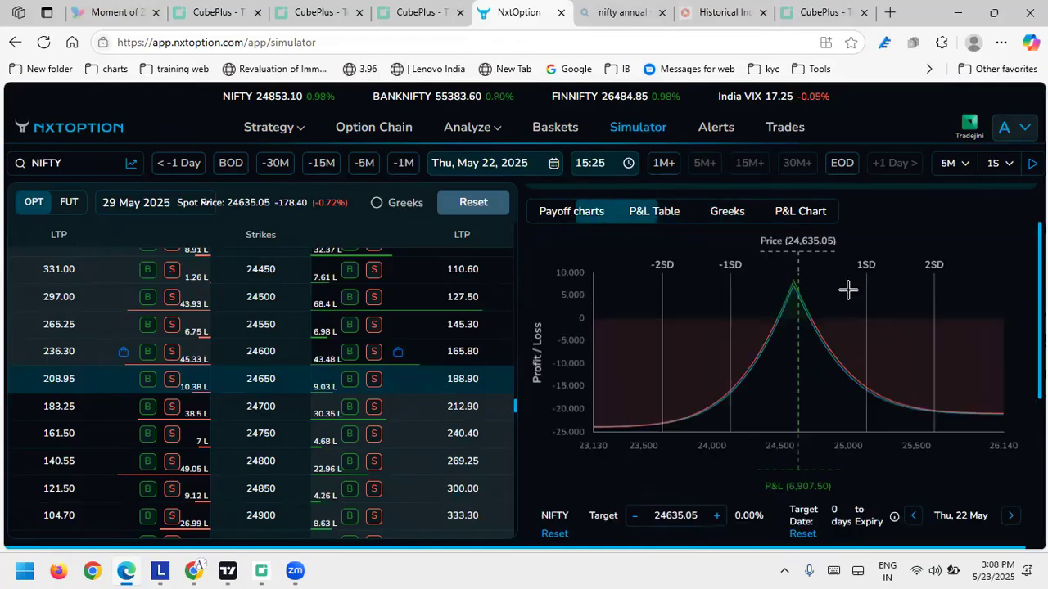
pyautogui.click(741, 213)
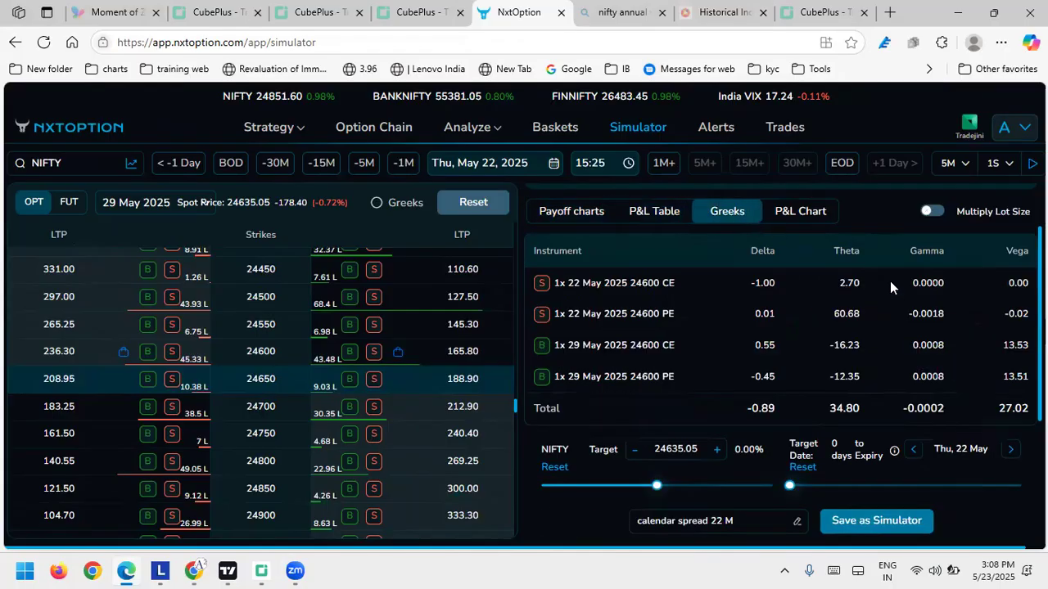
pyautogui.scroll(-3, 913, 318)
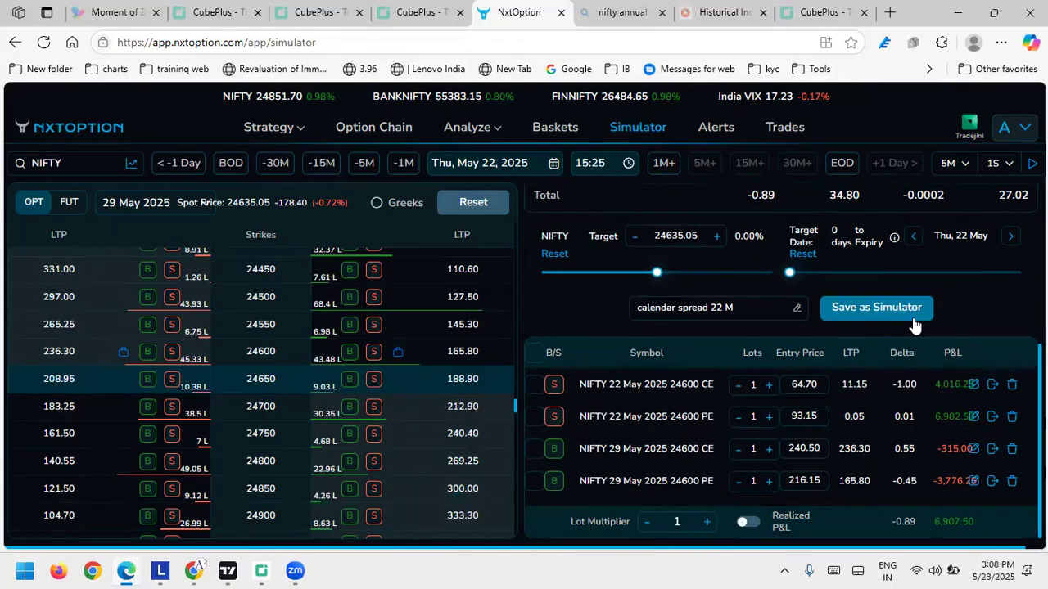
# Search 'AMBU' and load the AMBUJACEM option chain
pyautogui.click(82, 166)
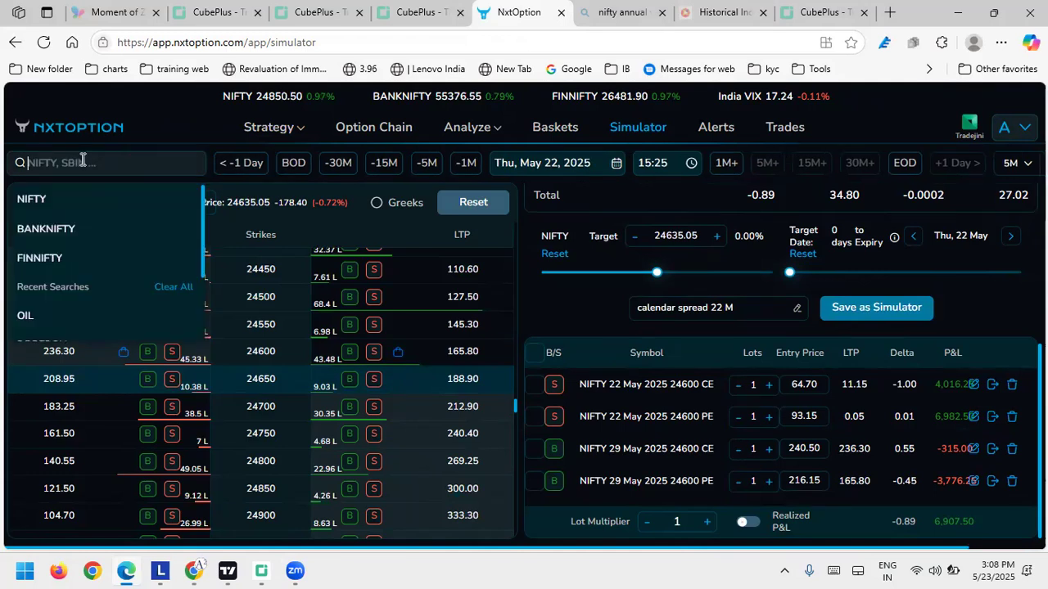
pyautogui.write('AMBUJA')
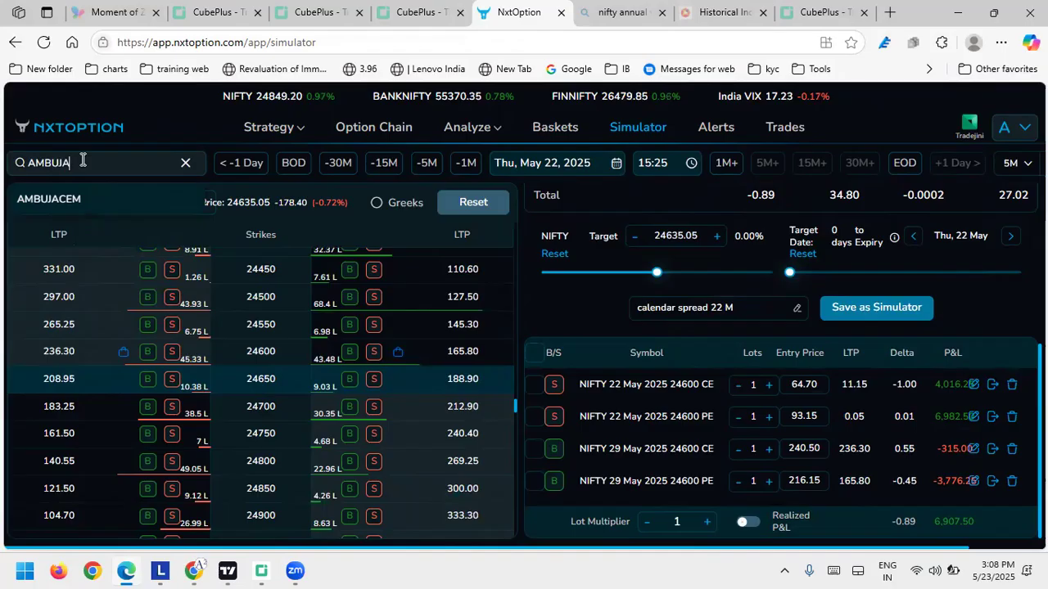
pyautogui.click(73, 200)
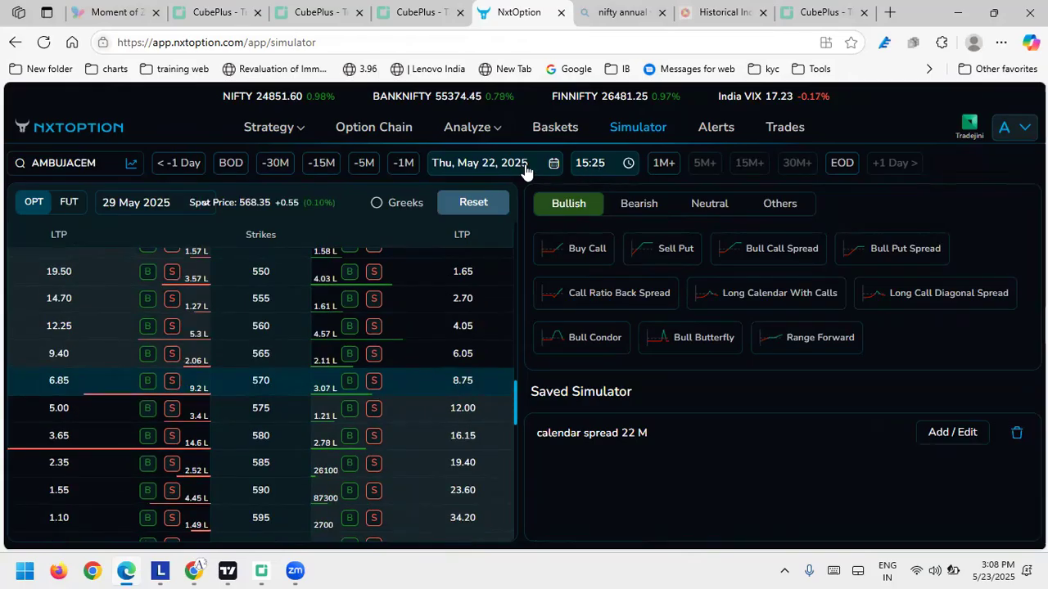
# Set the simulation time to 12:25 on 22 May
pyautogui.click(625, 165)
pyautogui.scroll(3, 631, 215)
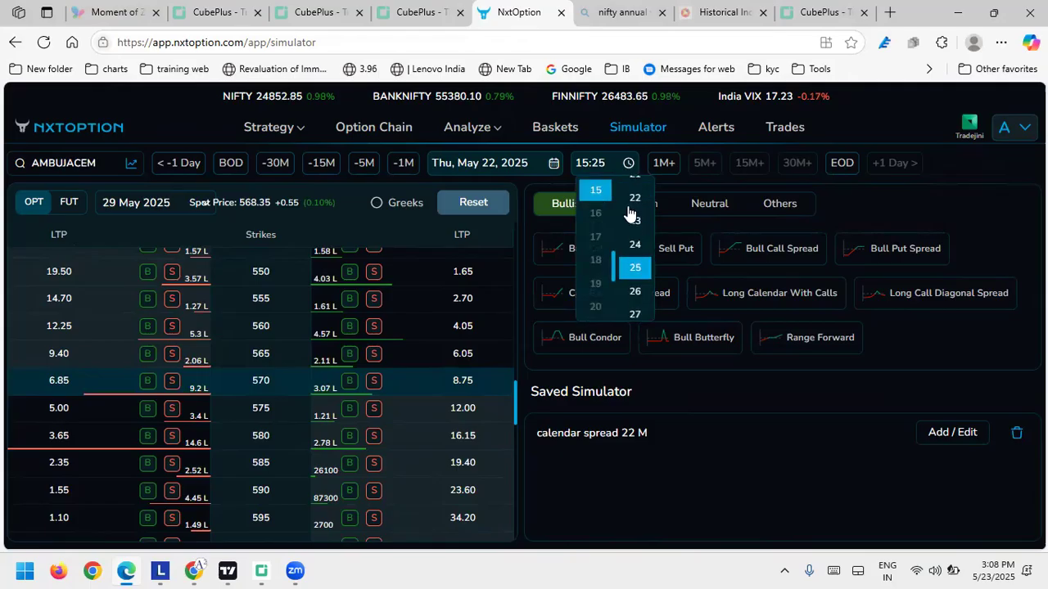
pyautogui.scroll(1, 630, 215)
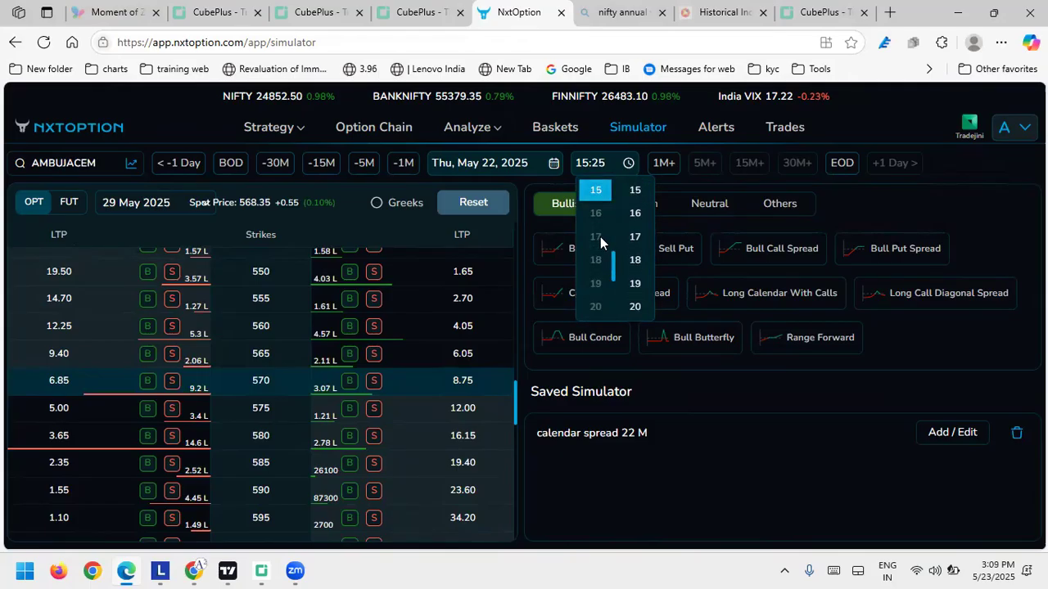
pyautogui.scroll(2, 601, 237)
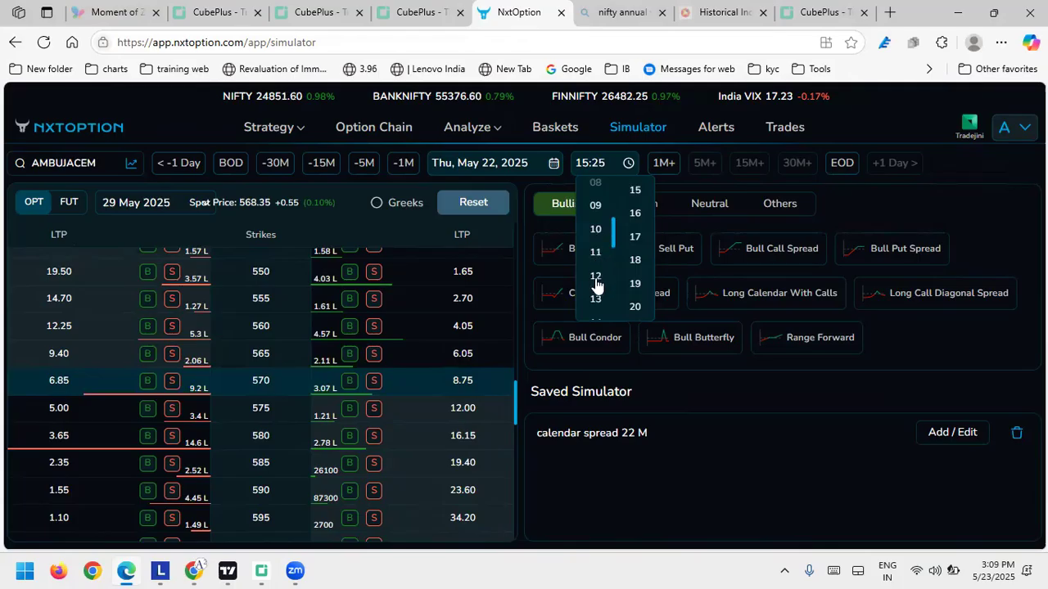
pyautogui.click(596, 276)
pyautogui.scroll(-2, 631, 245)
pyautogui.click(634, 248)
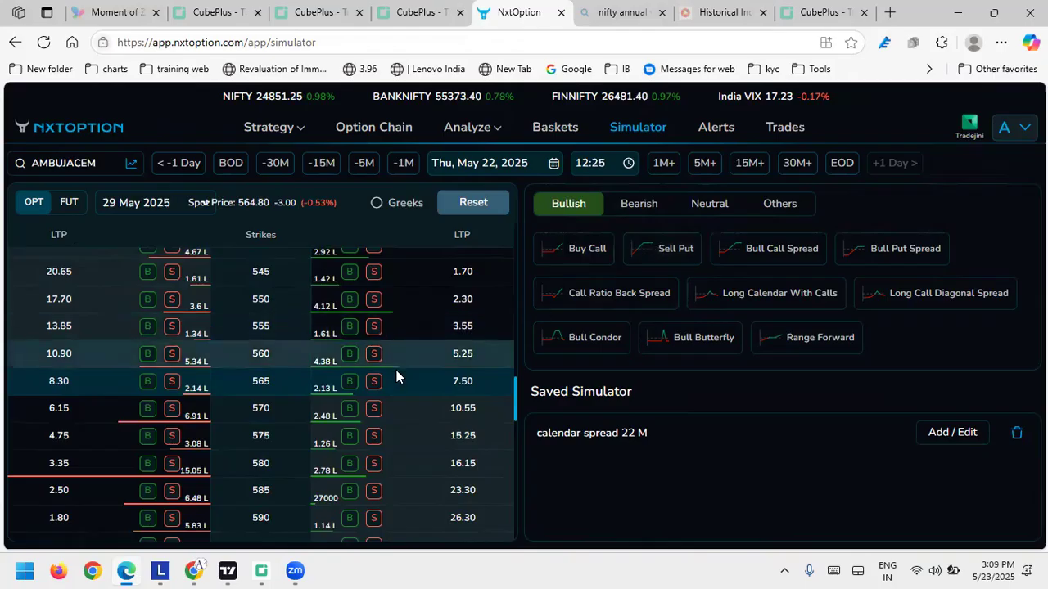
pyautogui.scroll(-2, 397, 375)
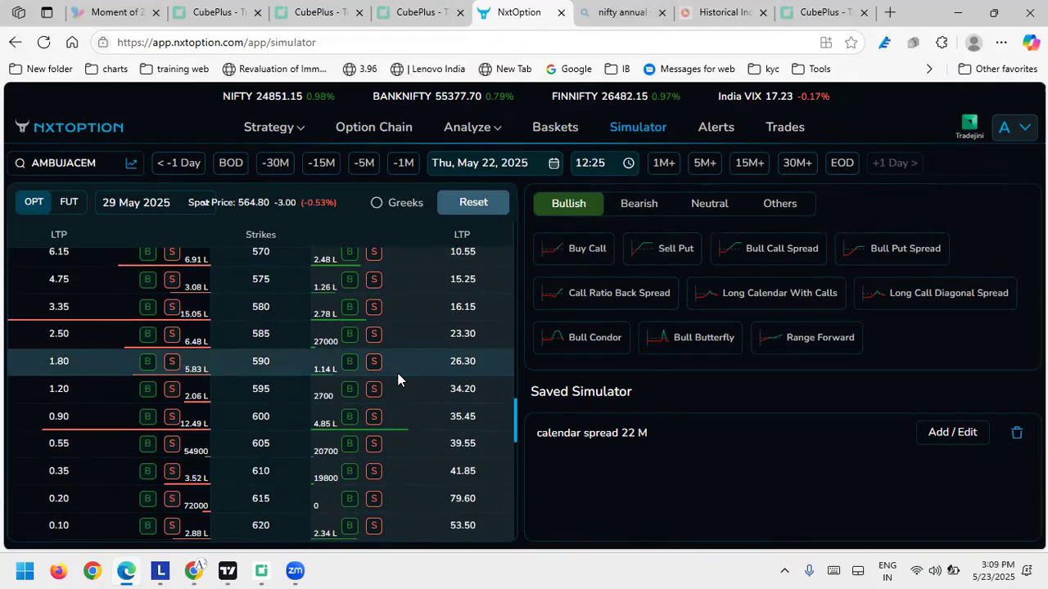
# Buy one 29 May AMBUJACEM 585 call at 2.50 and view its Greeks and target P&L table
pyautogui.click(148, 336)
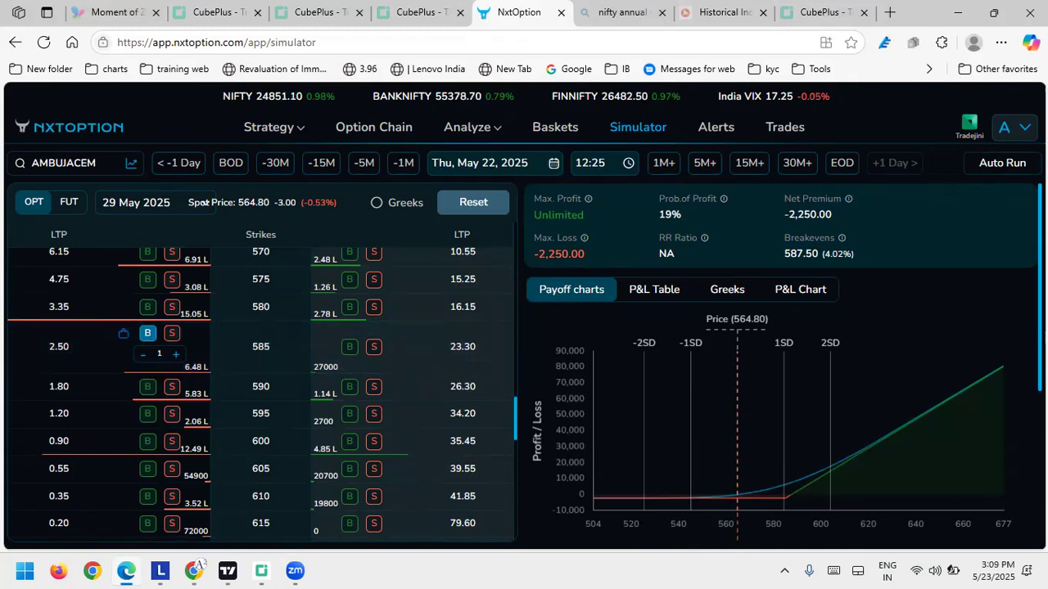
pyautogui.click(728, 295)
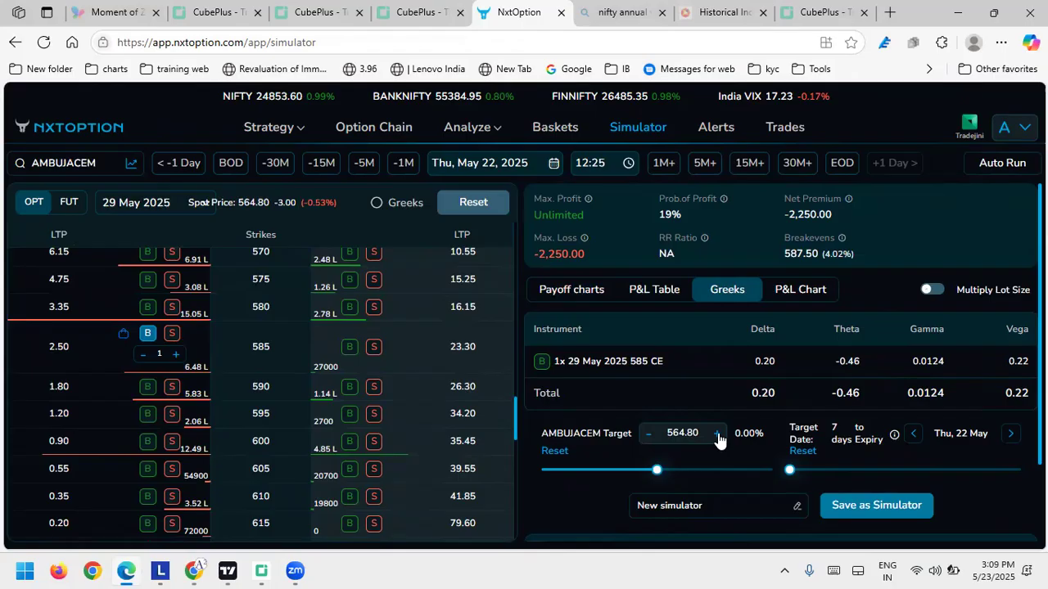
pyautogui.moveTo(718, 440); pyautogui.dragTo(718, 439)
pyautogui.click(654, 292)
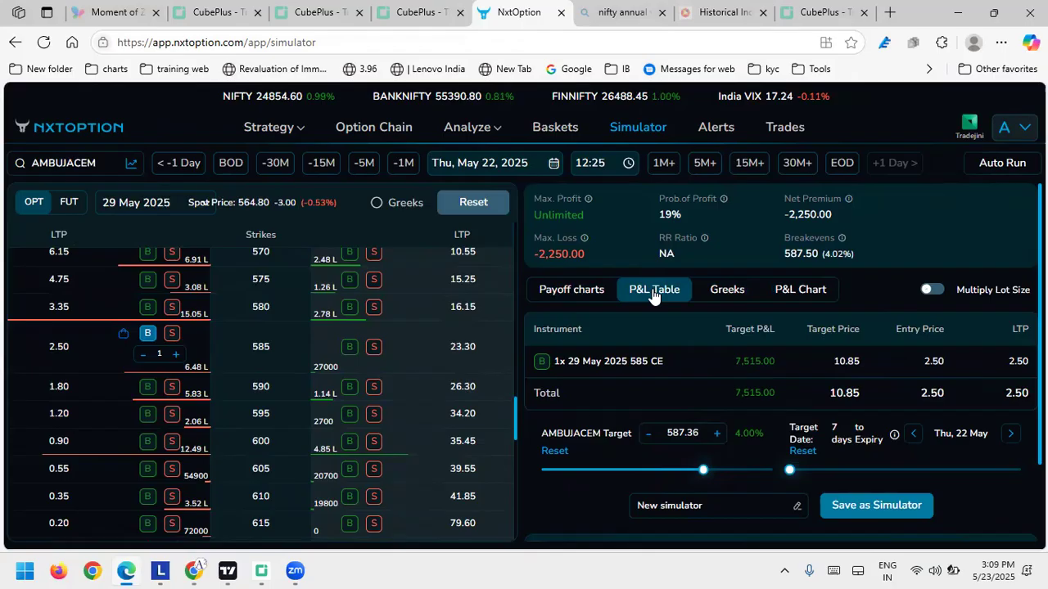
# Raise the target price to 612.74 with the target date at 25 May, projecting 23,400.00 profit
pyautogui.click(716, 434)
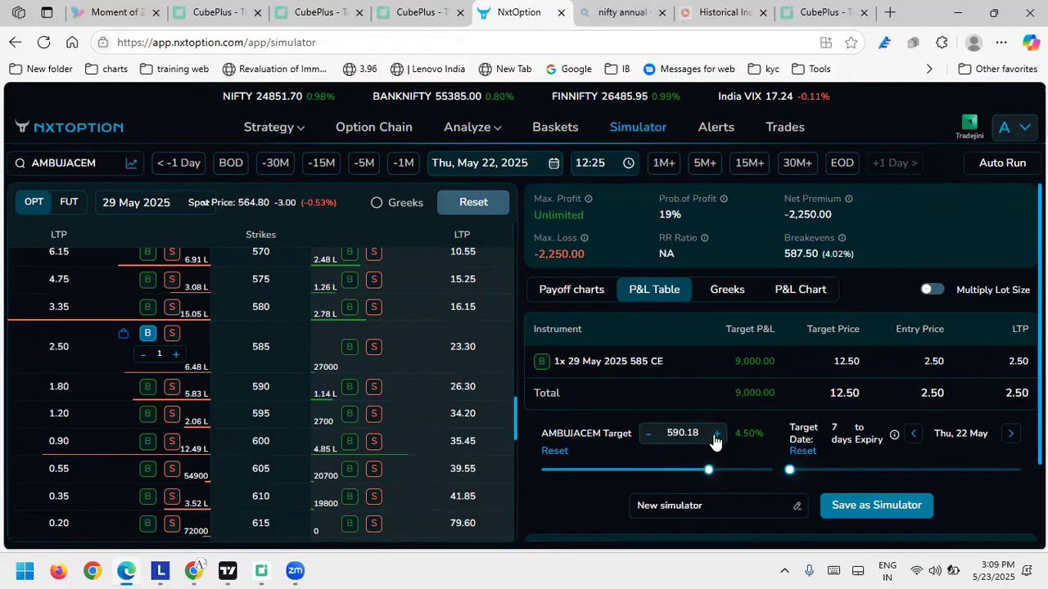
pyautogui.click(715, 435)
pyautogui.click(715, 434)
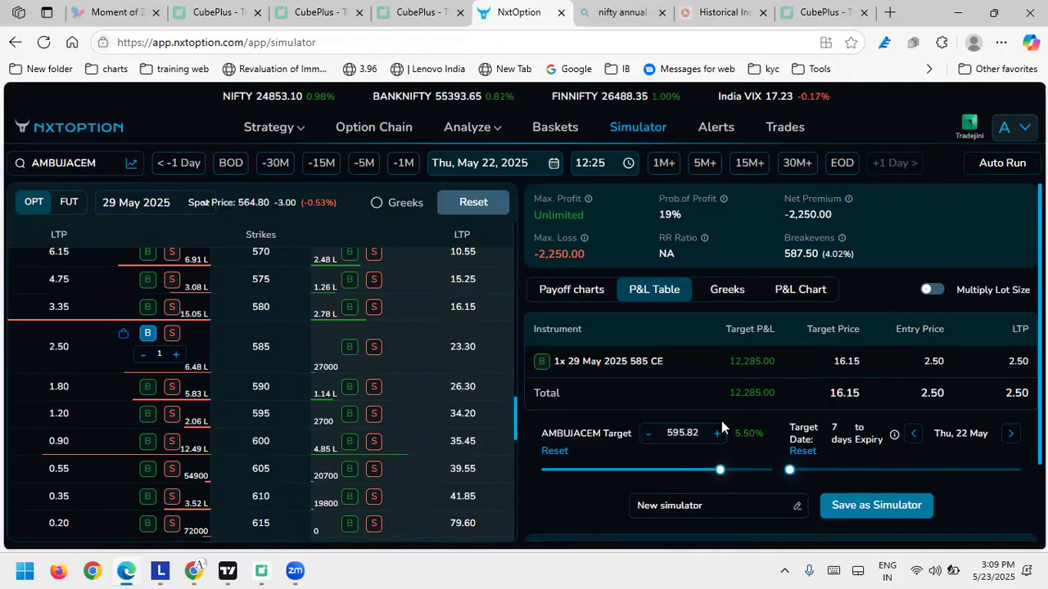
pyautogui.moveTo(794, 472); pyautogui.dragTo(894, 470)
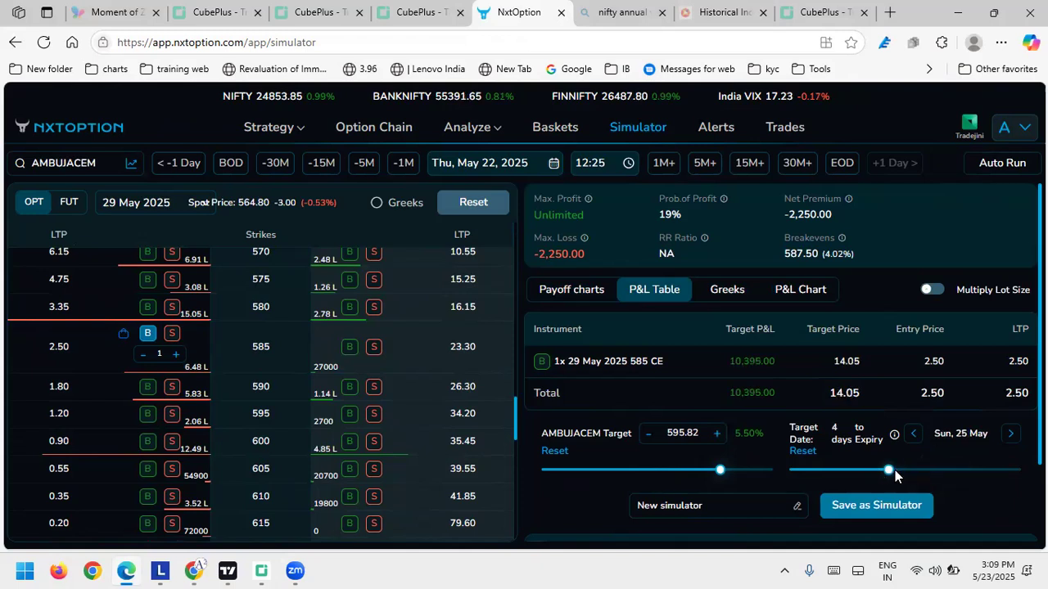
pyautogui.click(716, 434)
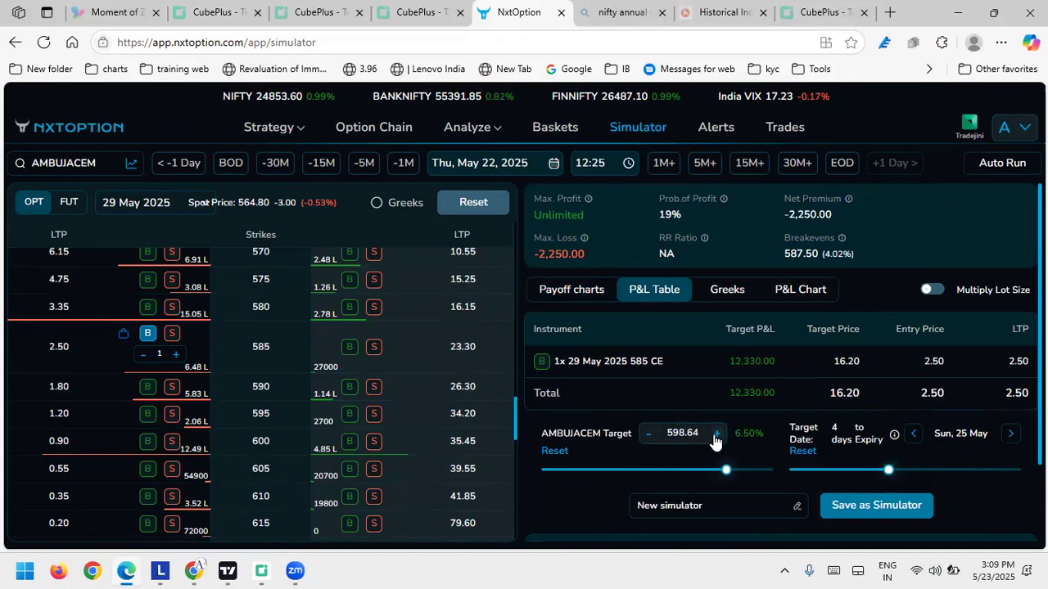
pyautogui.click(716, 435)
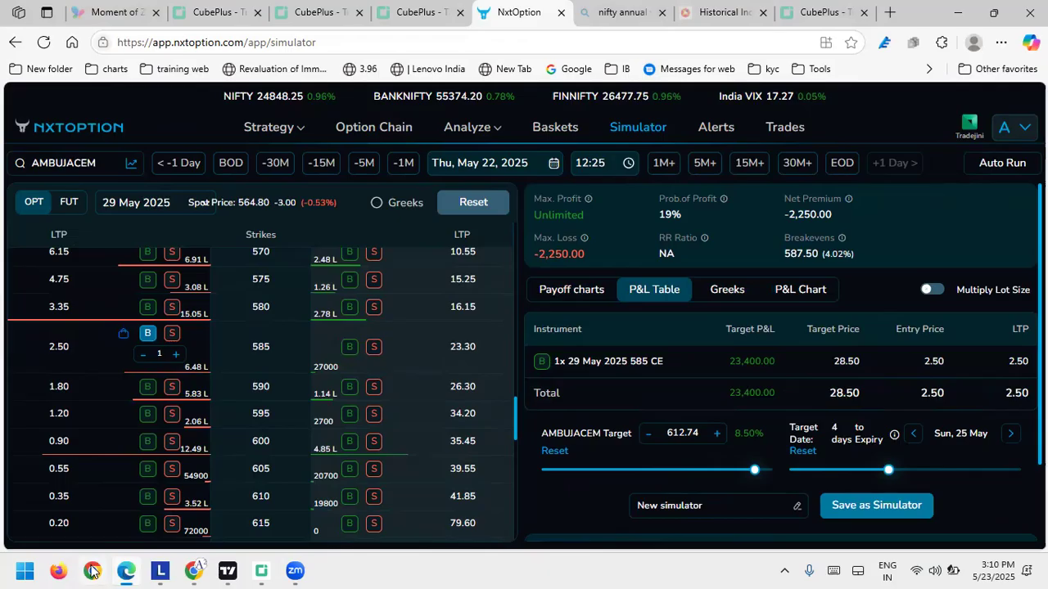
# Return to the LinkedIn post's calendar spread infographic on trade objective, risks and mechanics
pyautogui.click(189, 571)
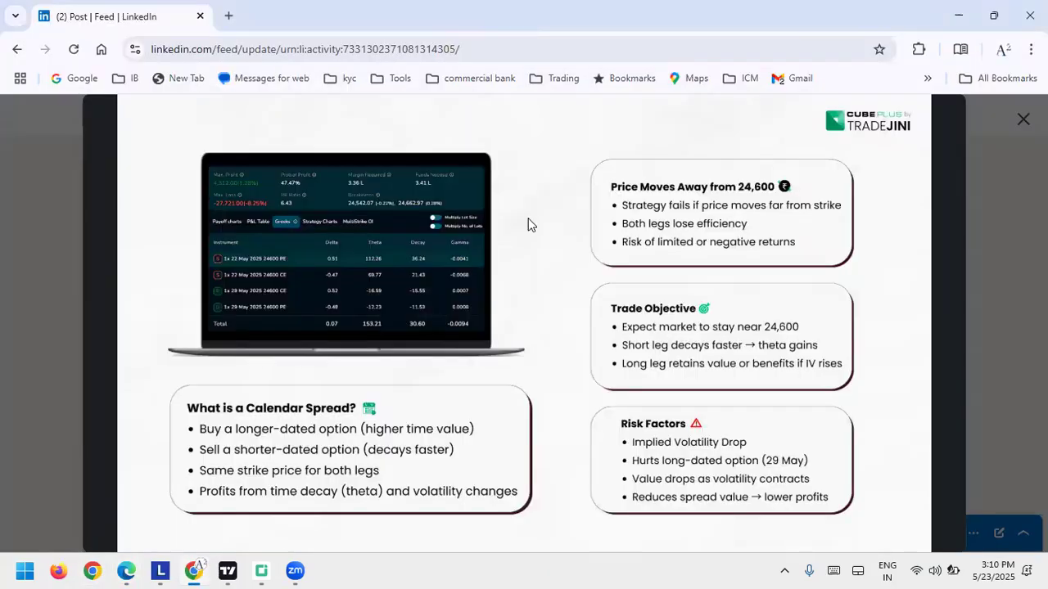